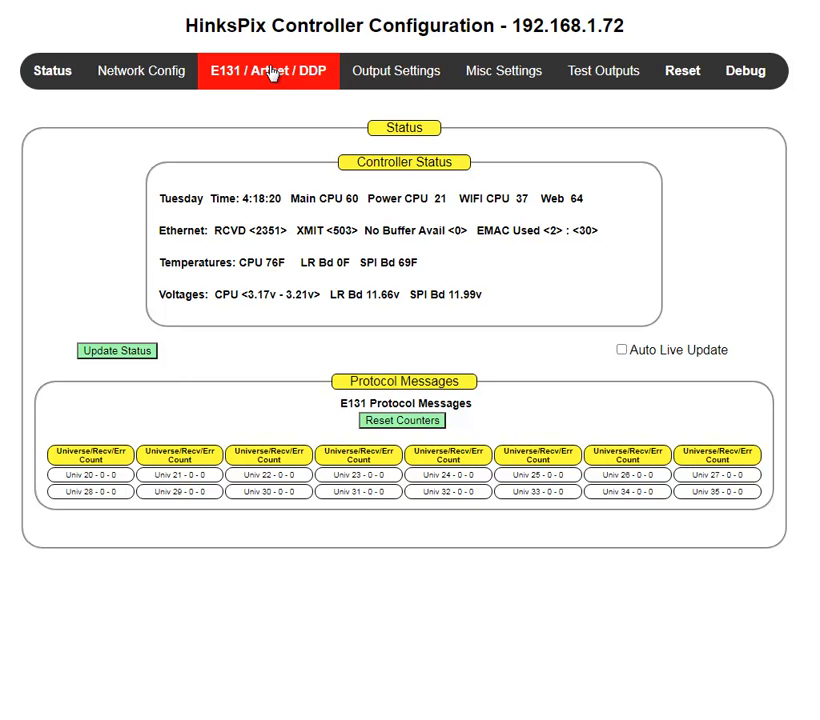
Review the E131 universe configuration and add two smart receivers to ports 1 to 4 of the long range receiver outputs.
{"action": "left_click", "coordinate": [250, 88]}
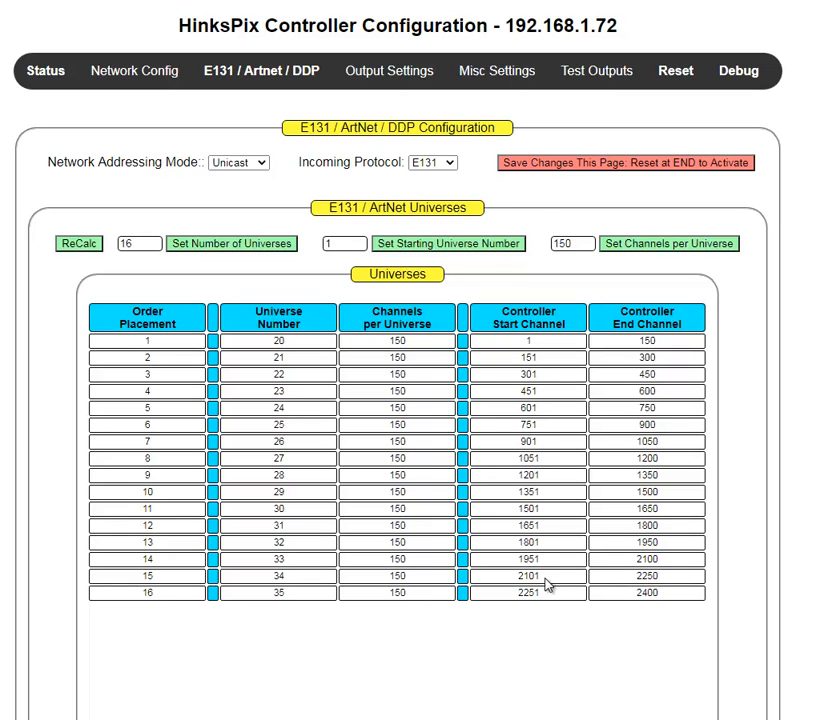
{"action": "mouse_move", "coordinate": [374, 78]}
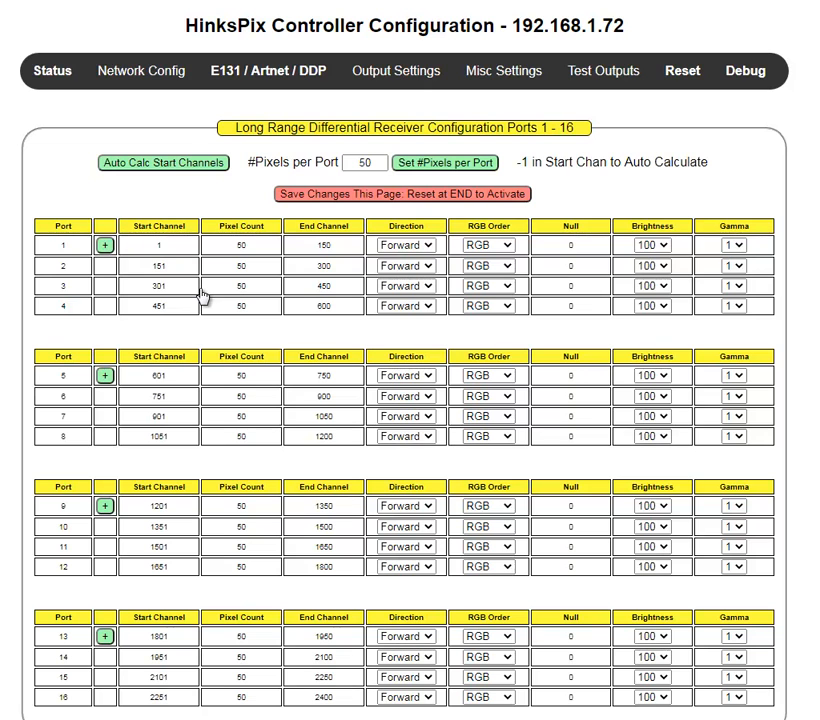
{"action": "left_click", "coordinate": [106, 247]}
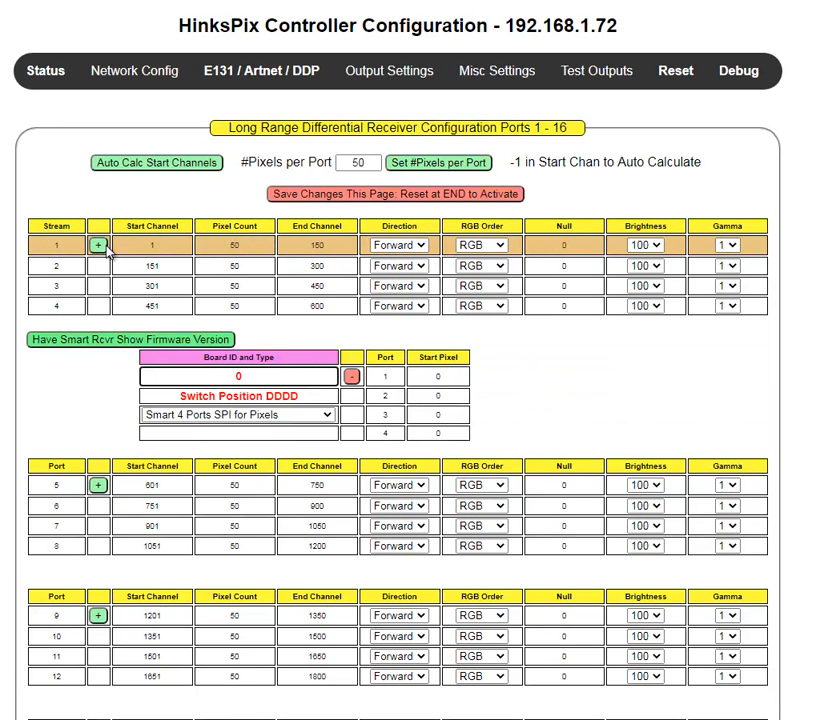
{"action": "left_click", "coordinate": [100, 246]}
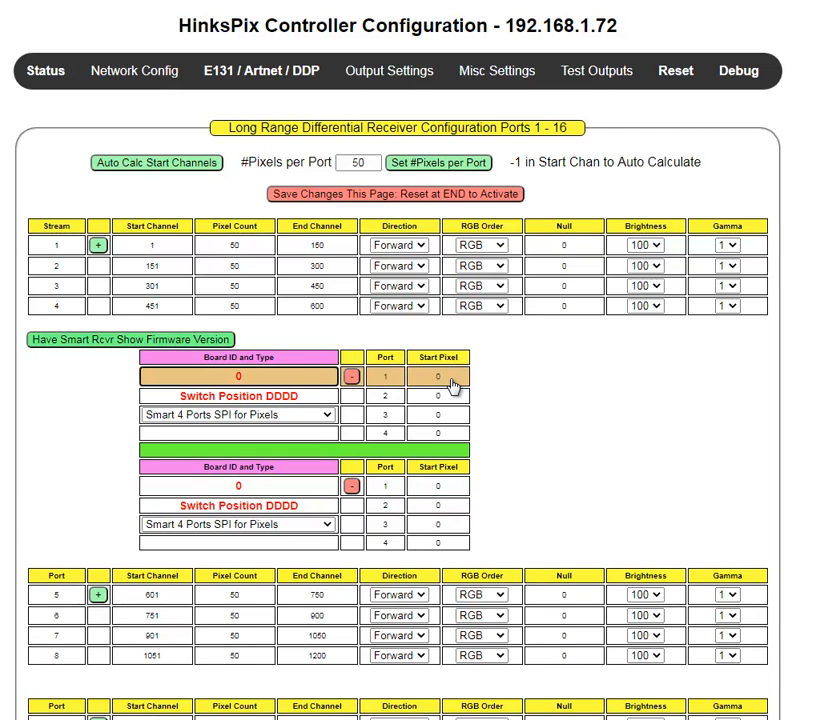
Set the pixel count of streams 1 to 4 to 100 each and auto-calculate the start channels.
{"action": "double_click", "coordinate": [243, 247]}
{"action": "type", "text": "100"}
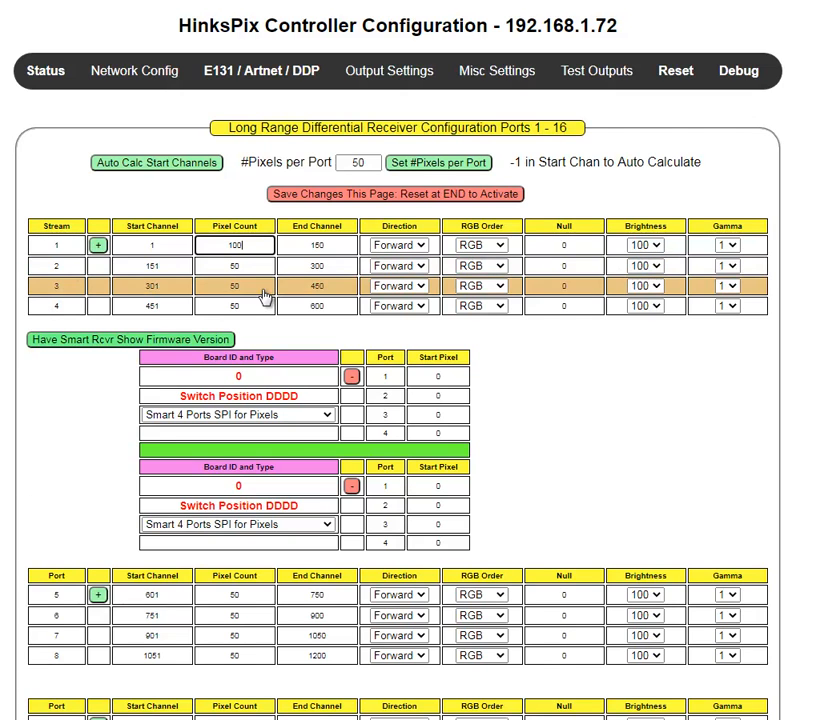
{"action": "left_click", "coordinate": [240, 266]}
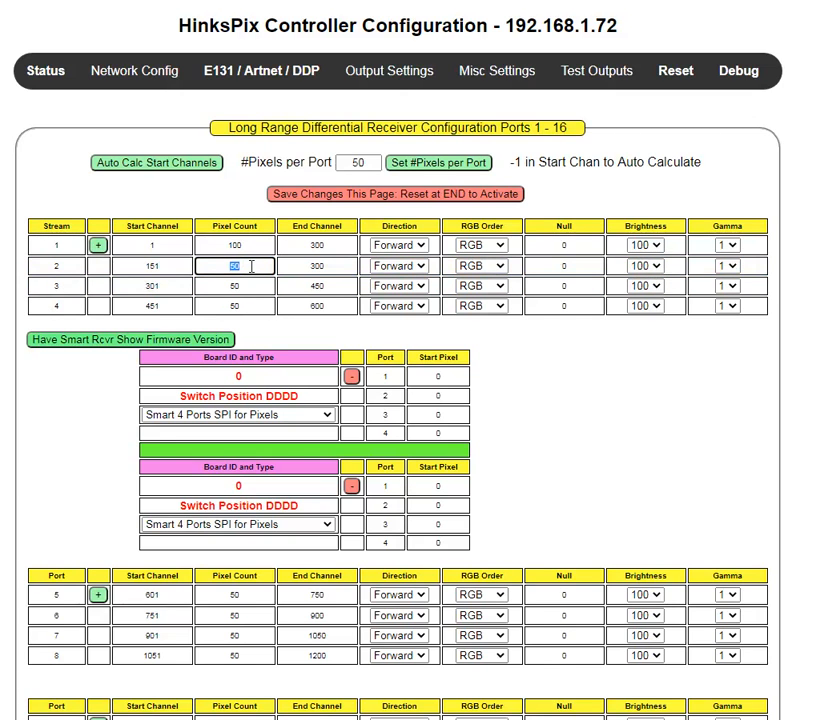
{"action": "type", "text": "100"}
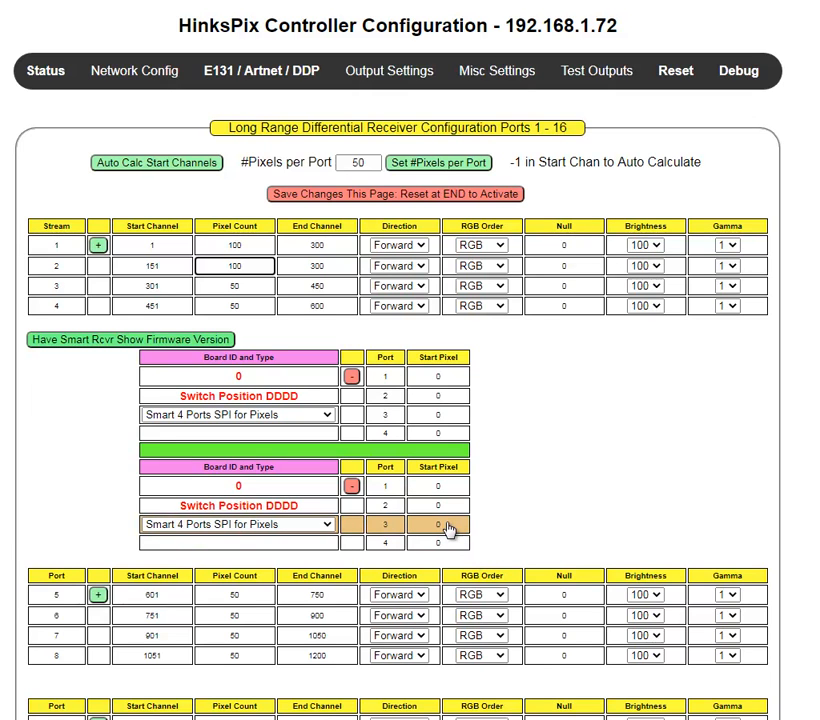
{"action": "double_click", "coordinate": [237, 287]}
{"action": "type", "text": "100"}
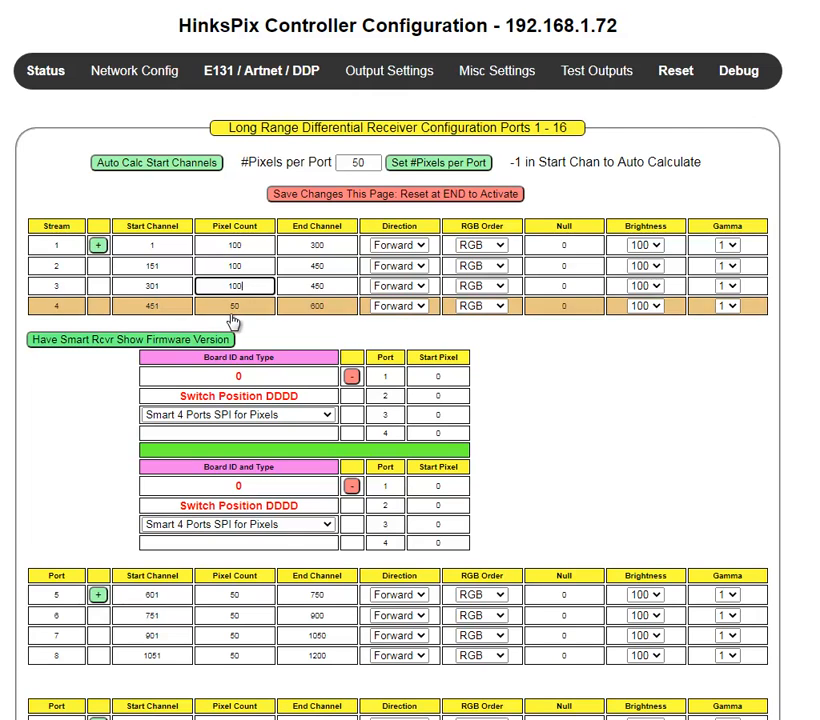
{"action": "double_click", "coordinate": [232, 311]}
{"action": "type", "text": "100"}
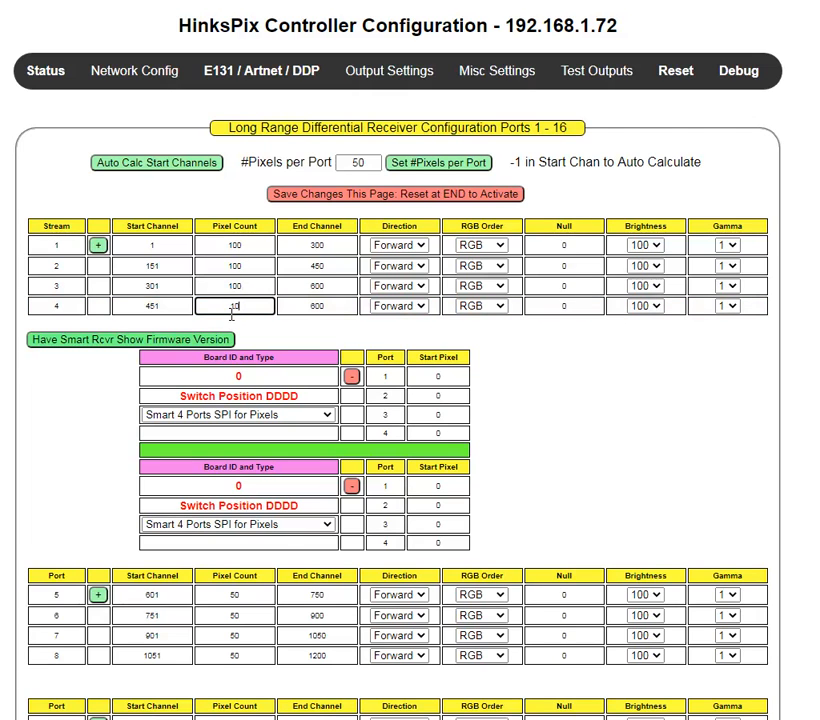
{"action": "left_click", "coordinate": [177, 167]}
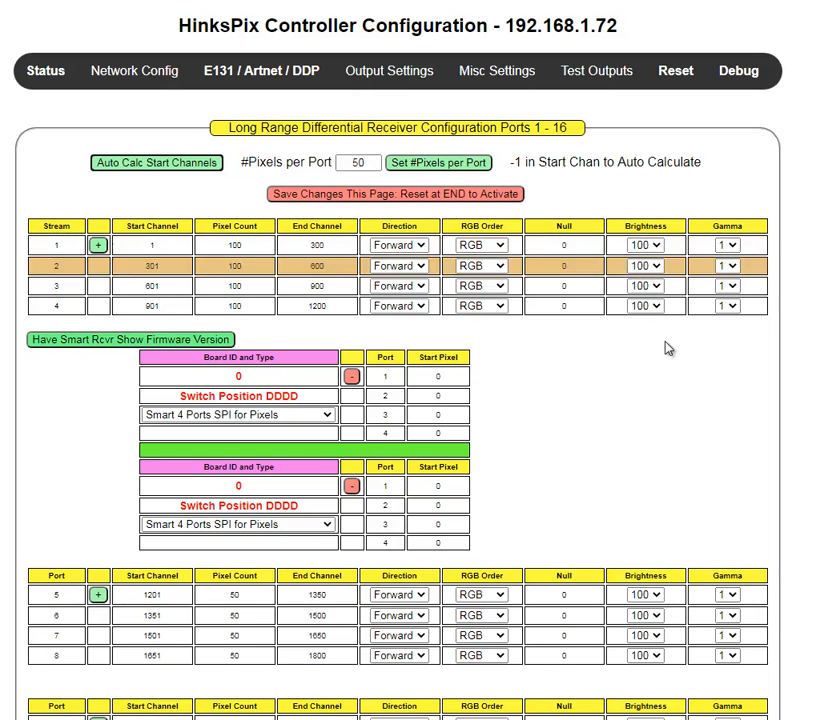
Set port 1's start pixel to 1 on the first smart receiver and to 51 on the second.
{"action": "left_click", "coordinate": [453, 377]}
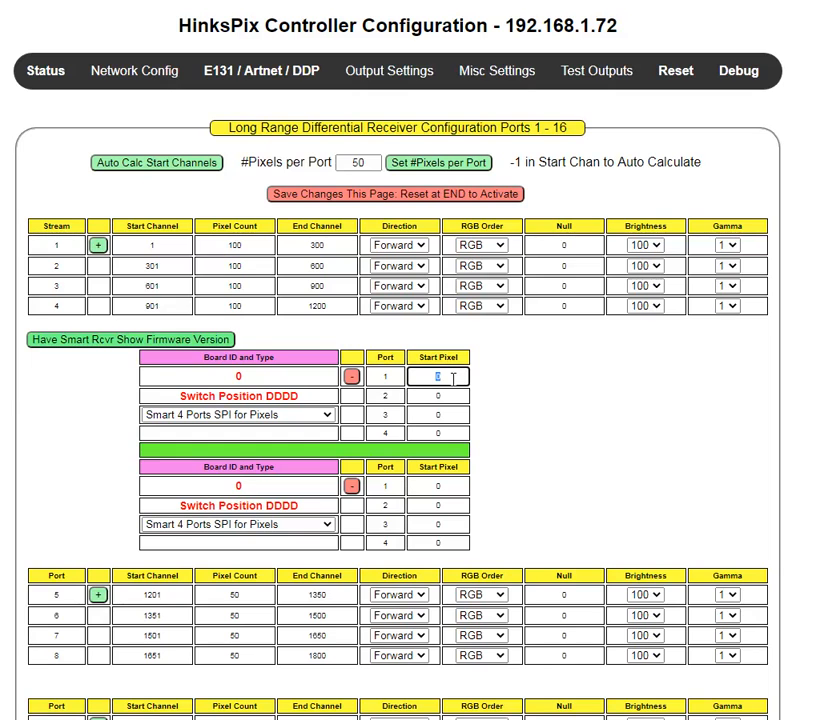
{"action": "type", "text": "1"}
{"action": "double_click", "coordinate": [452, 487]}
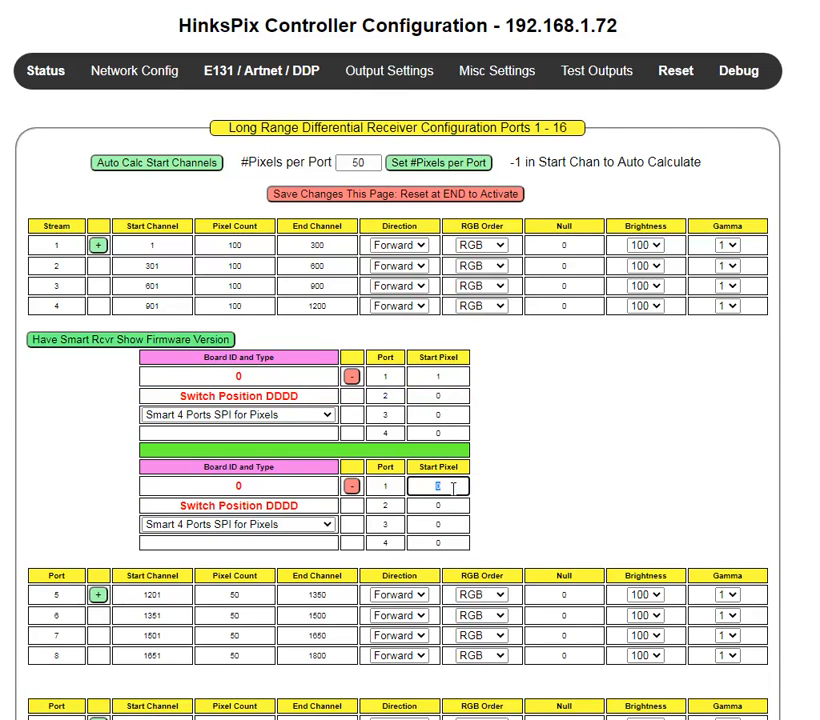
{"action": "type", "text": "51"}
Set the start pixel of ports 2, 3 and 4 on the first smart receiver to 1.
{"action": "double_click", "coordinate": [452, 397]}
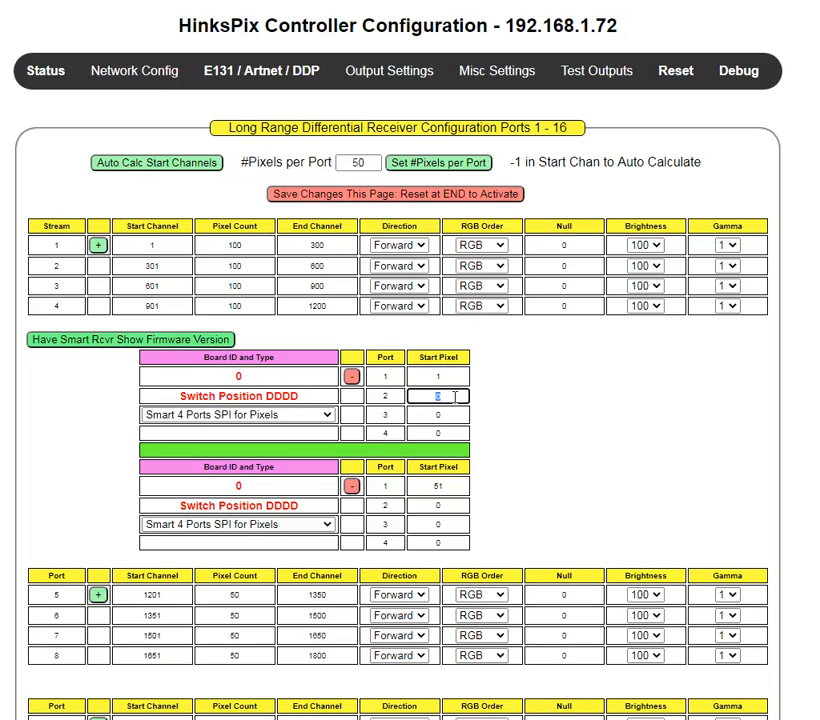
{"action": "type", "text": "1"}
{"action": "double_click", "coordinate": [452, 415]}
{"action": "type", "text": "1"}
{"action": "double_click", "coordinate": [452, 434]}
{"action": "type", "text": "1"}
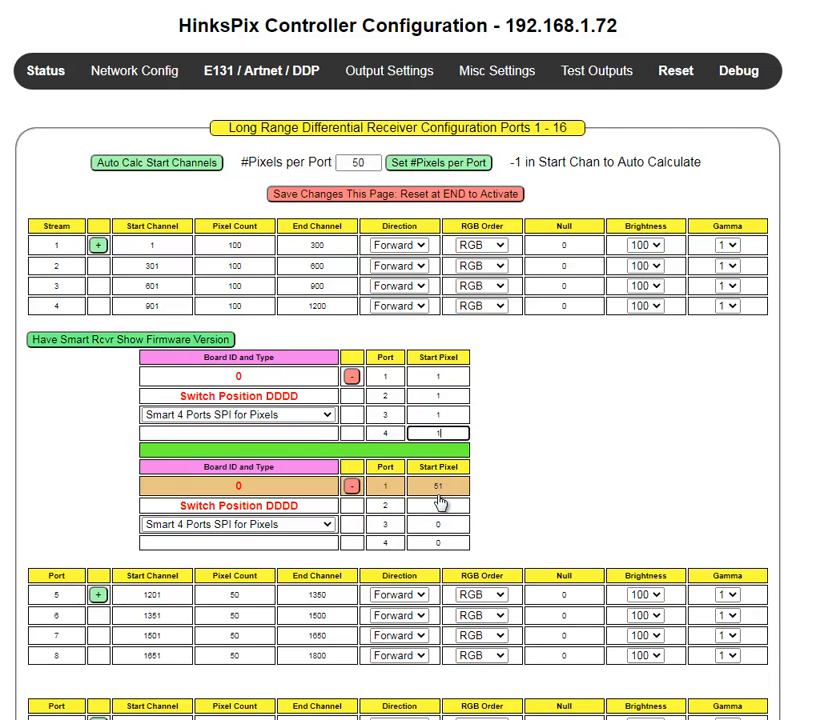
Set the start pixel of ports 2, 3 and 4 on the second smart receiver to 51.
{"action": "double_click", "coordinate": [437, 505]}
{"action": "type", "text": "51"}
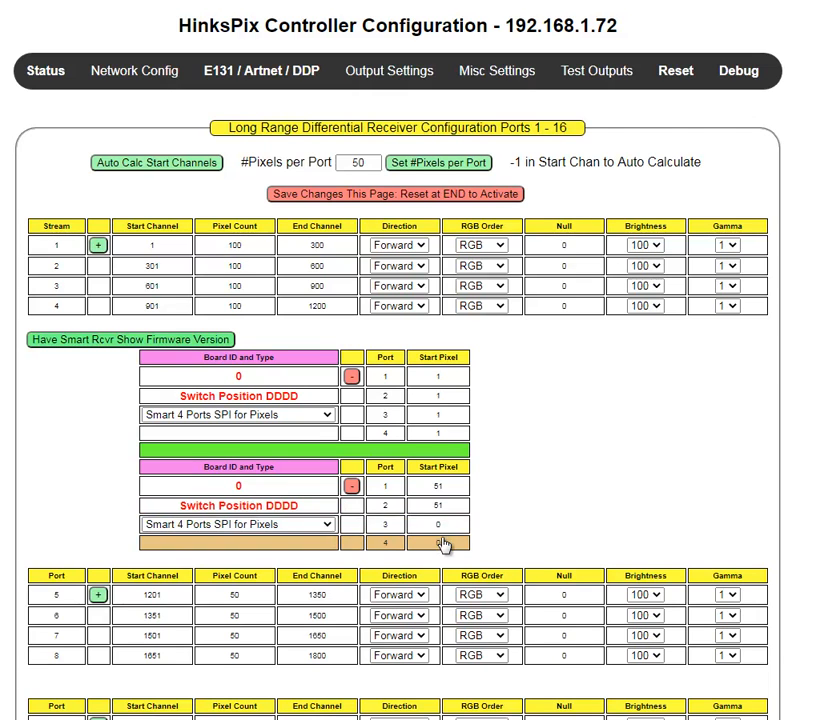
{"action": "double_click", "coordinate": [444, 524]}
{"action": "type", "text": "51"}
{"action": "left_click", "coordinate": [448, 545]}
{"action": "left_click", "coordinate": [448, 543]}
{"action": "type", "text": "51"}
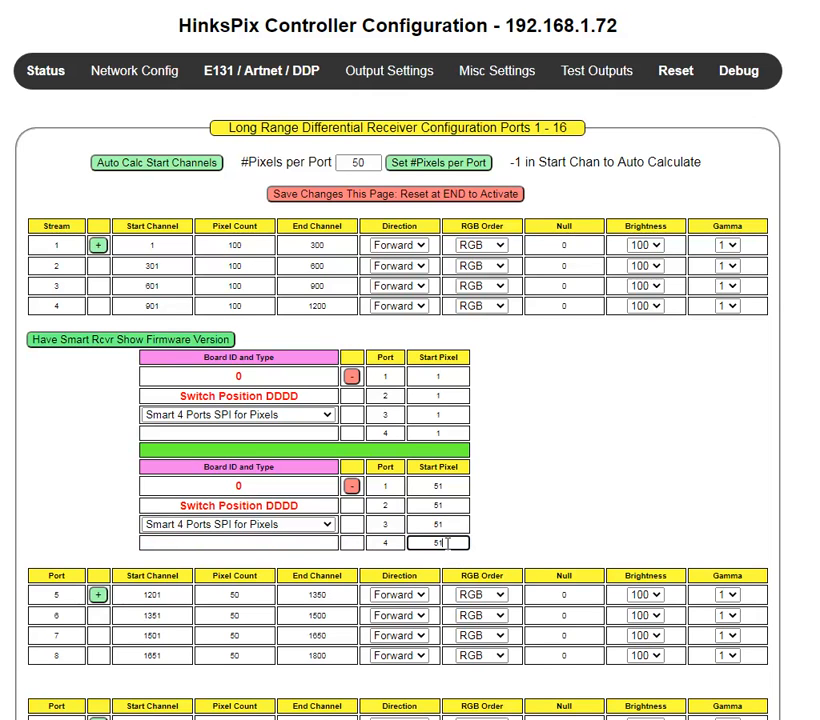
{"action": "left_click", "coordinate": [482, 543]}
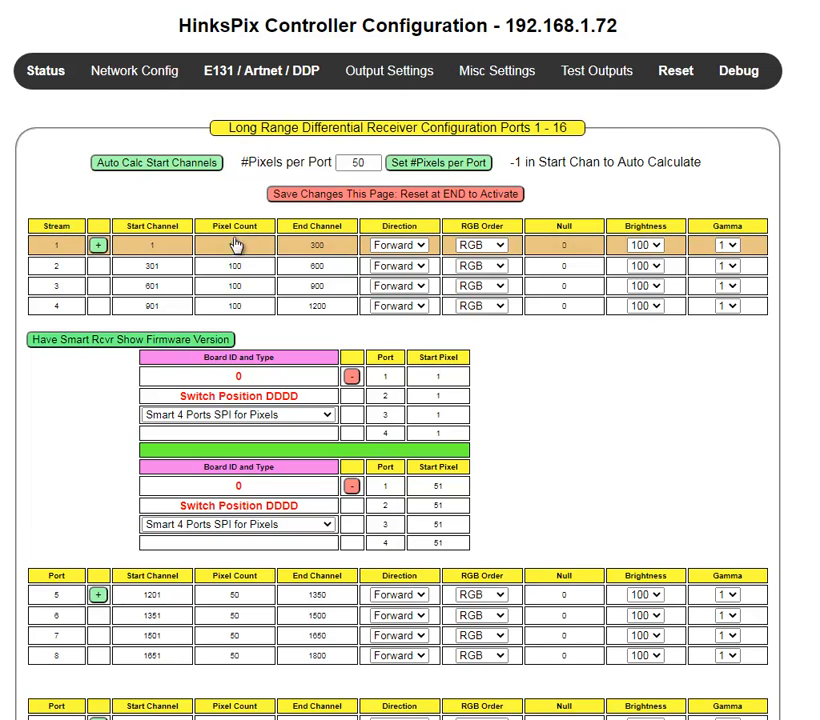
Assign board ID 3 to the second smart receiver and 2 to the first, and save the long range receiver configuration.
{"action": "left_click", "coordinate": [386, 196]}
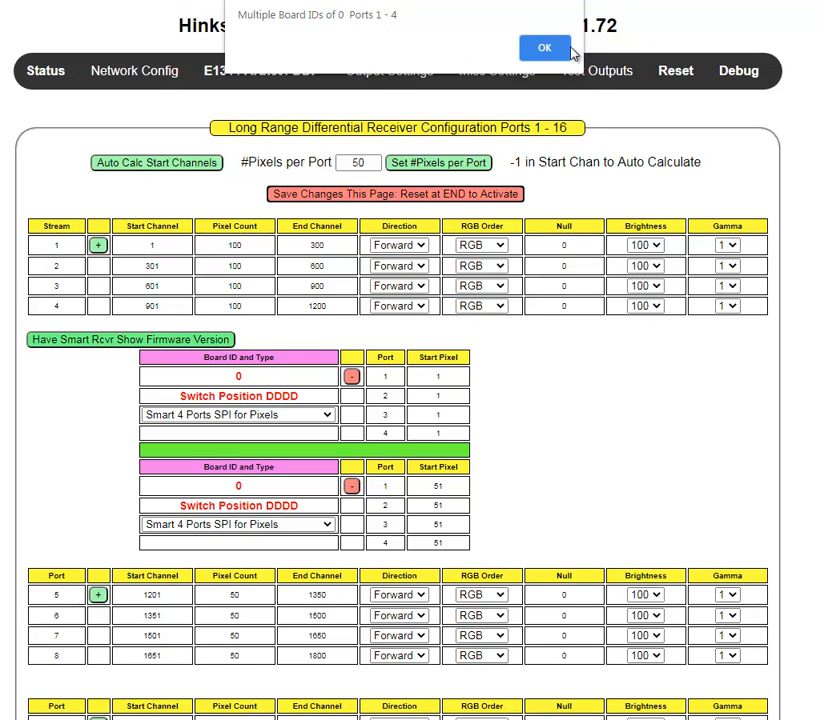
{"action": "left_click", "coordinate": [538, 48]}
{"action": "double_click", "coordinate": [260, 487]}
{"action": "type", "text": "3"}
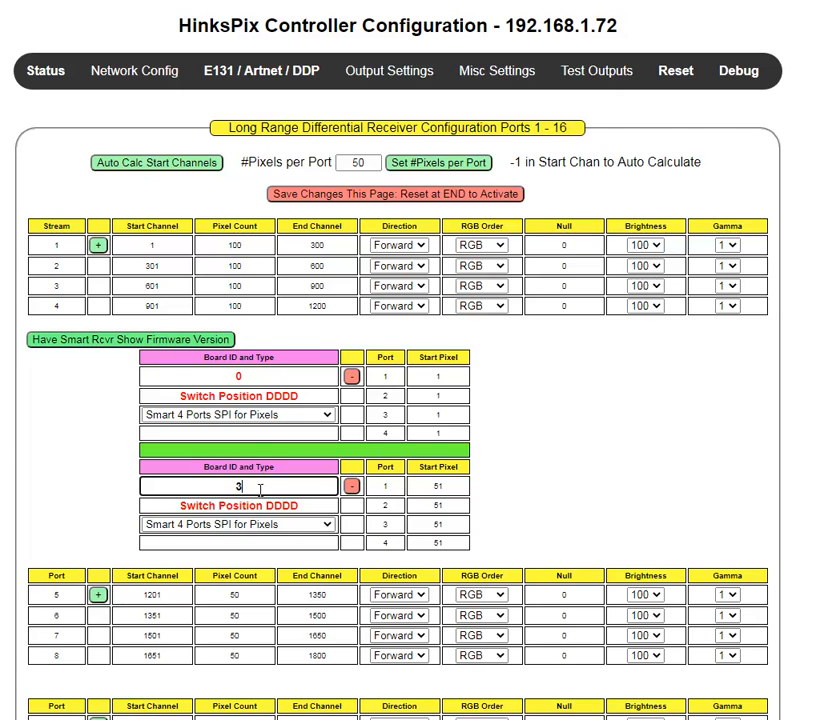
{"action": "double_click", "coordinate": [220, 376]}
{"action": "type", "text": "2"}
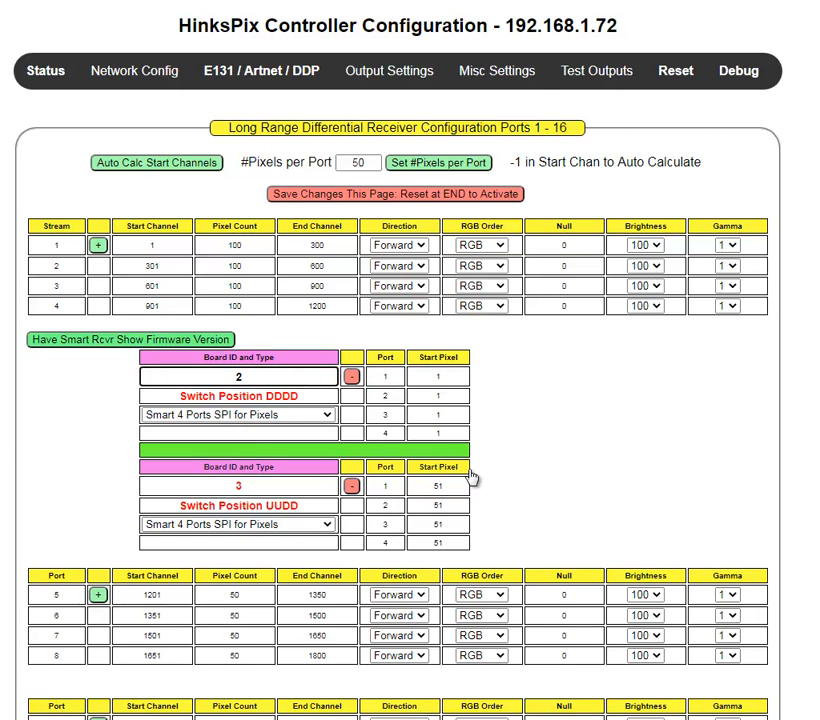
{"action": "left_click", "coordinate": [381, 199]}
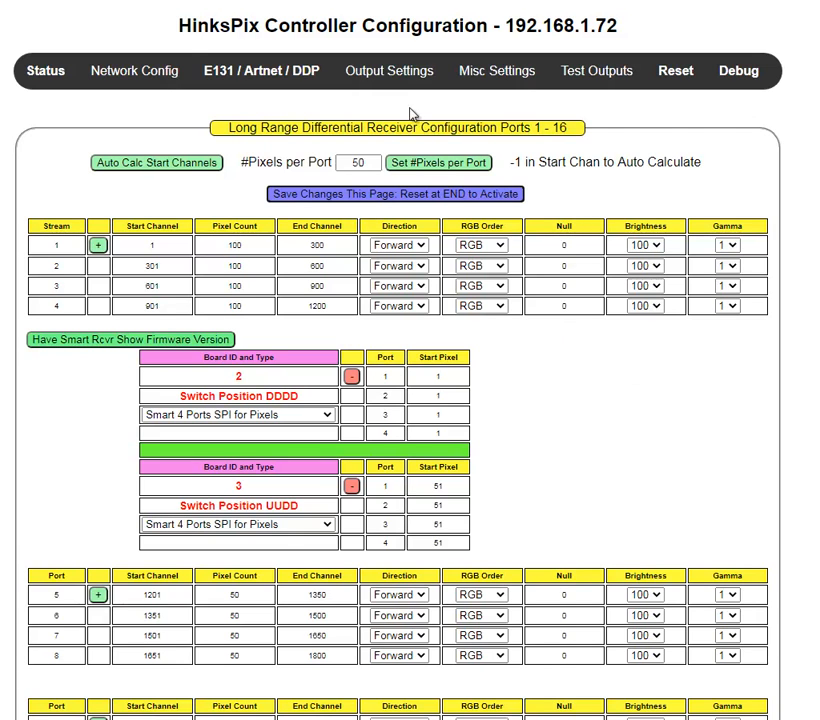
In the E131 universe table, set the universe numbers of order placements 4, 5 and 6 to 26, 23 and 27.
{"action": "left_click", "coordinate": [275, 76]}
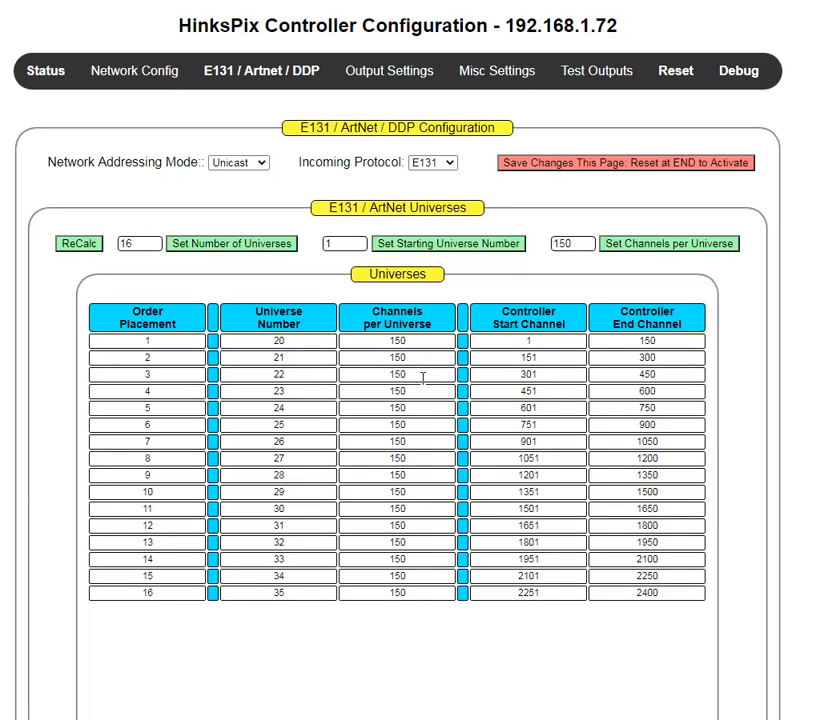
{"action": "left_click", "coordinate": [249, 394]}
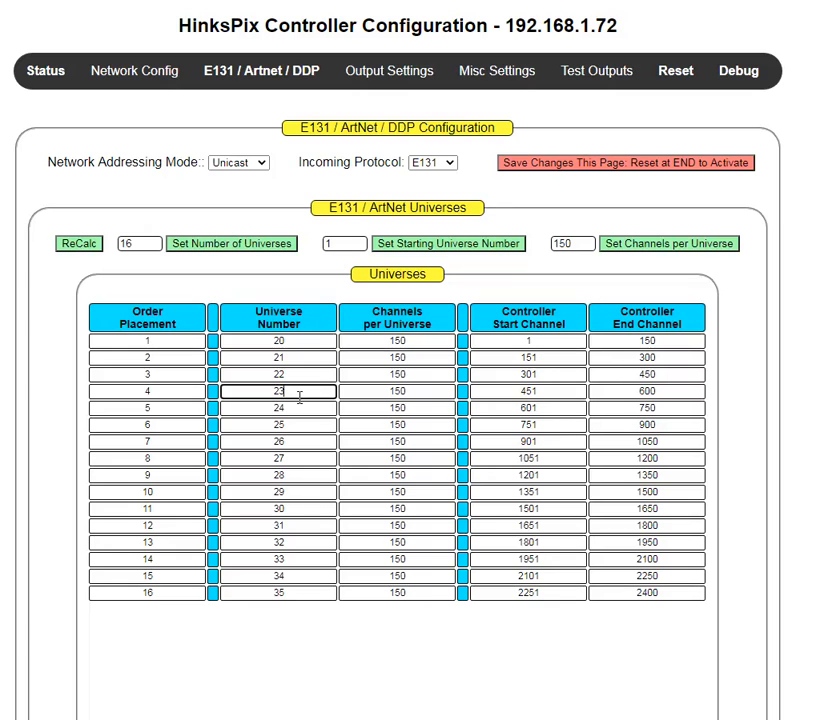
{"action": "type", "text": "26"}
{"action": "left_click", "coordinate": [315, 407]}
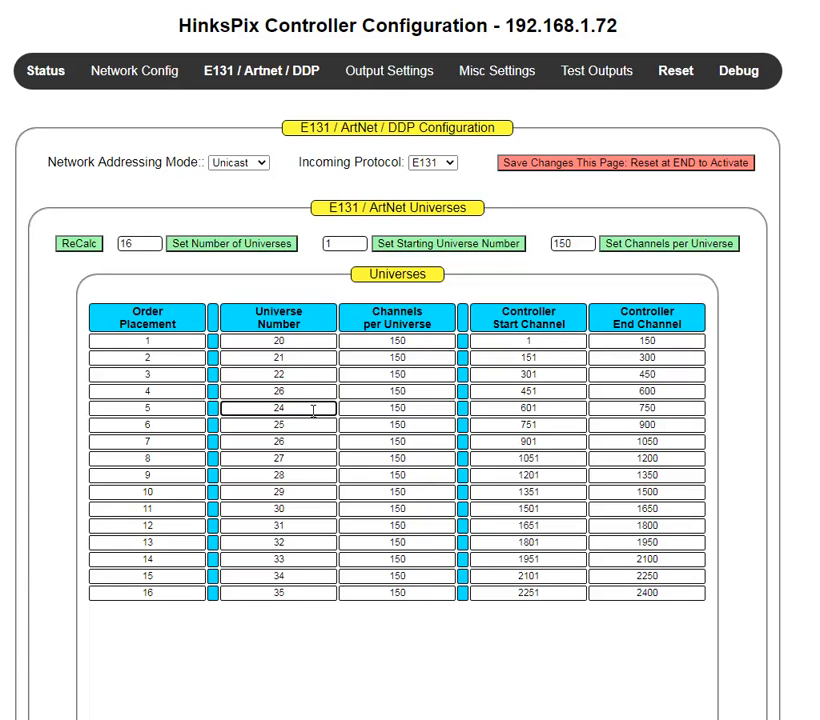
{"action": "left_click_drag", "start_coordinate": [332, 407], "coordinate": [252, 409]}
{"action": "type", "text": "23"}
{"action": "left_click_drag", "start_coordinate": [296, 424], "coordinate": [245, 423]}
{"action": "type", "text": "27"}
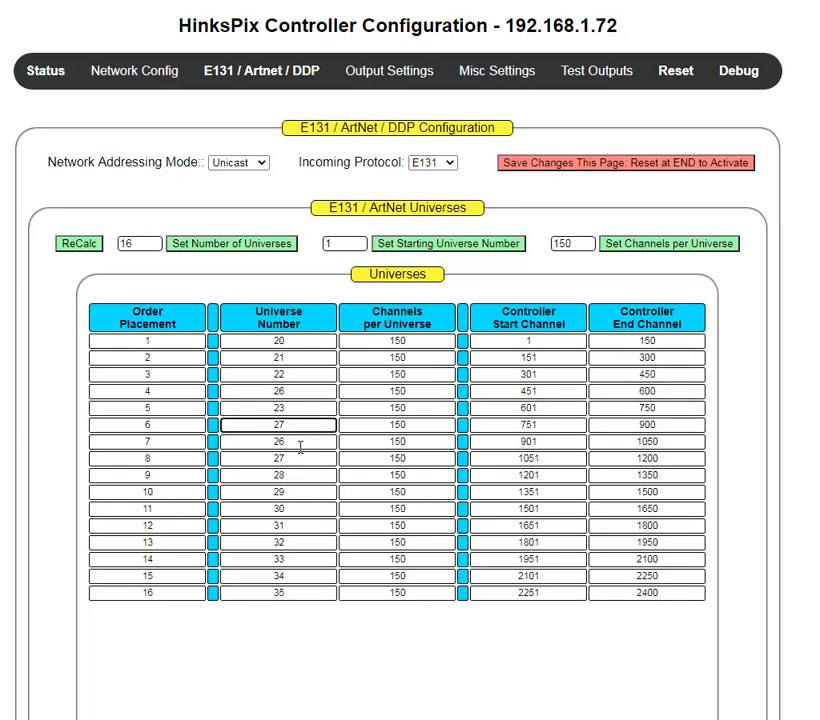
Set the universe numbers of order placements 7, 8 and 9 to 24, 28 and 25, and save the E131 configuration.
{"action": "left_click_drag", "start_coordinate": [298, 442], "coordinate": [265, 441]}
{"action": "type", "text": "24"}
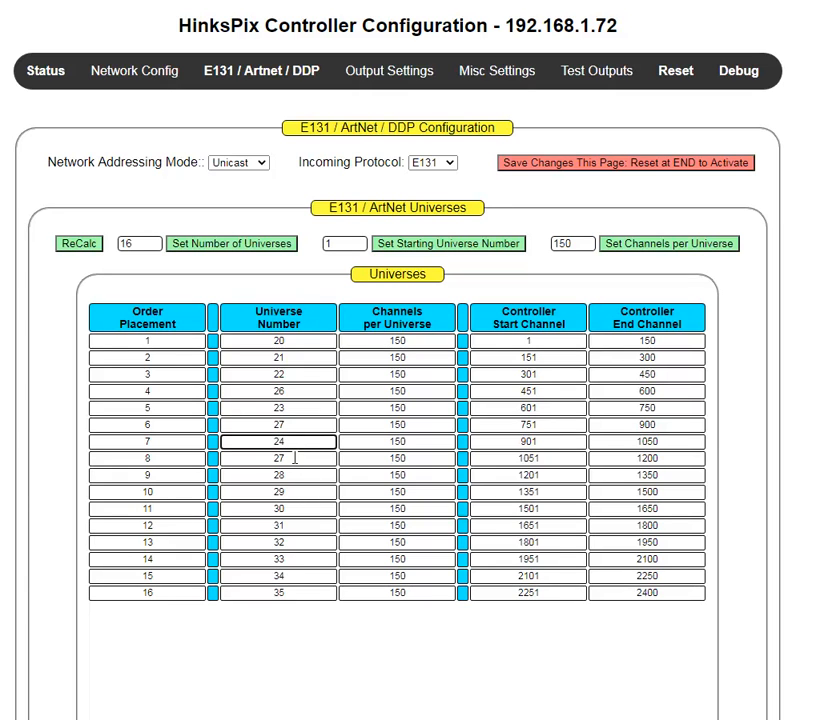
{"action": "left_click", "coordinate": [295, 458]}
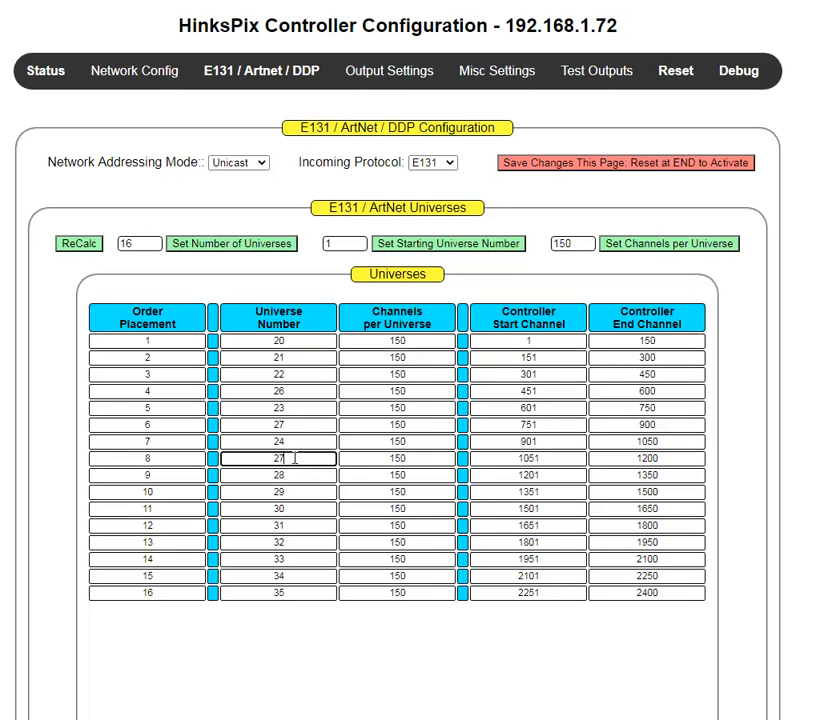
{"action": "left_click_drag", "start_coordinate": [295, 458], "coordinate": [274, 462]}
{"action": "type", "text": "28"}
{"action": "left_click", "coordinate": [295, 476]}
{"action": "left_click_drag", "start_coordinate": [295, 476], "coordinate": [260, 478]}
{"action": "type", "text": "25"}
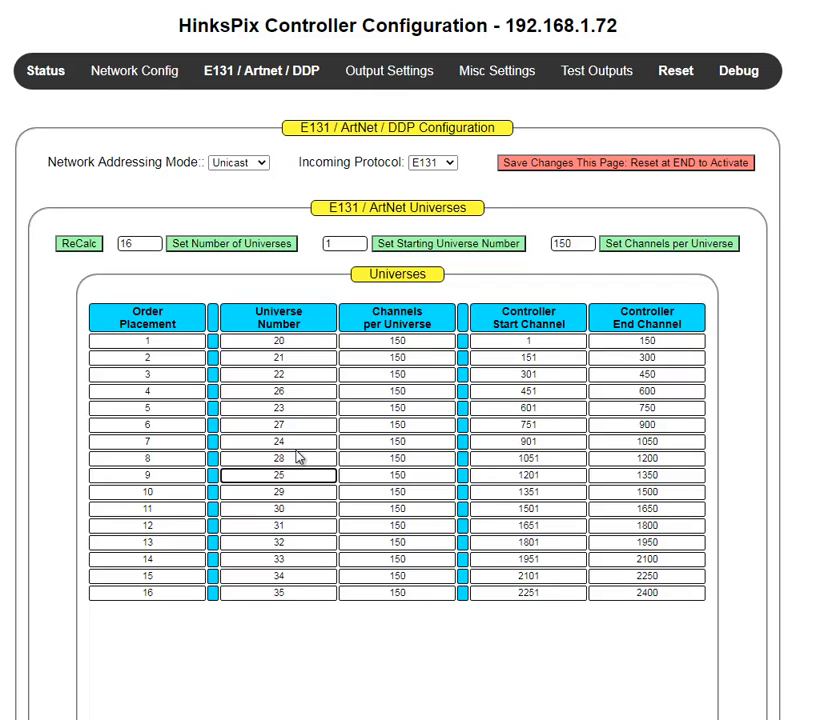
{"action": "left_click", "coordinate": [518, 166]}
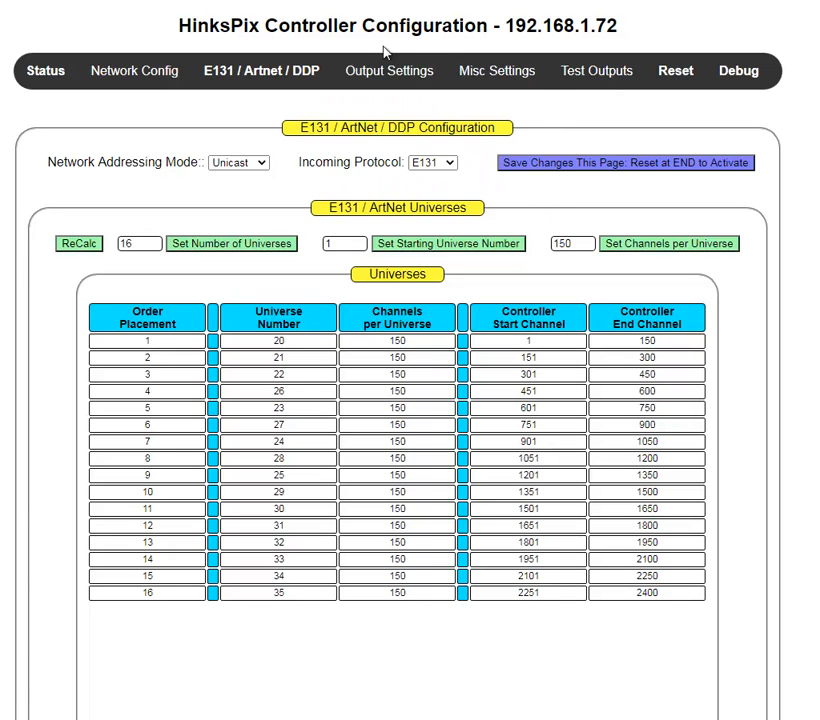
Set stream 1's start channel to 301 in the long range receiver outputs, auto-calculate the start channels, and save the changes.
{"action": "mouse_move", "coordinate": [372, 78]}
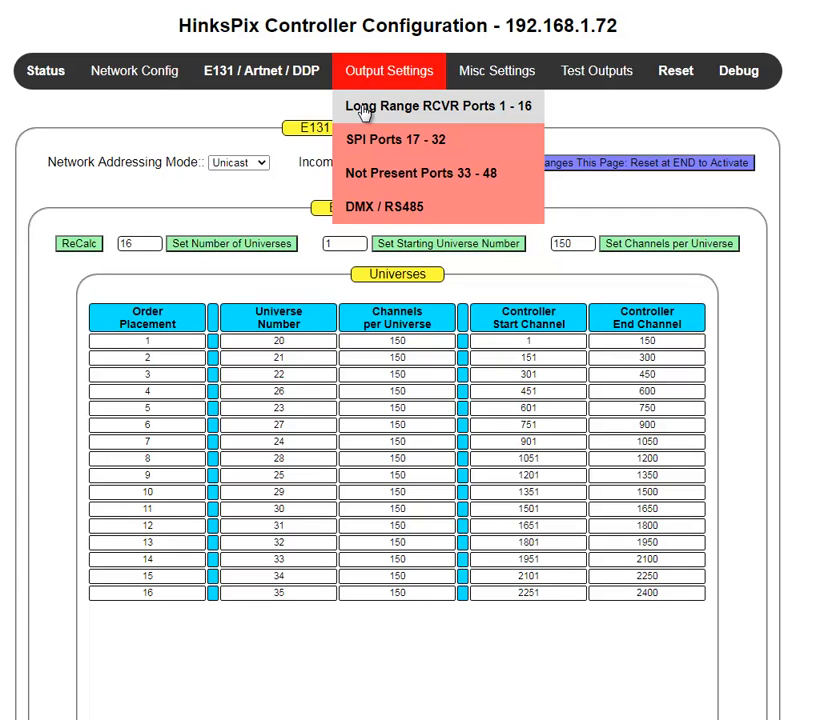
{"action": "left_click", "coordinate": [363, 110]}
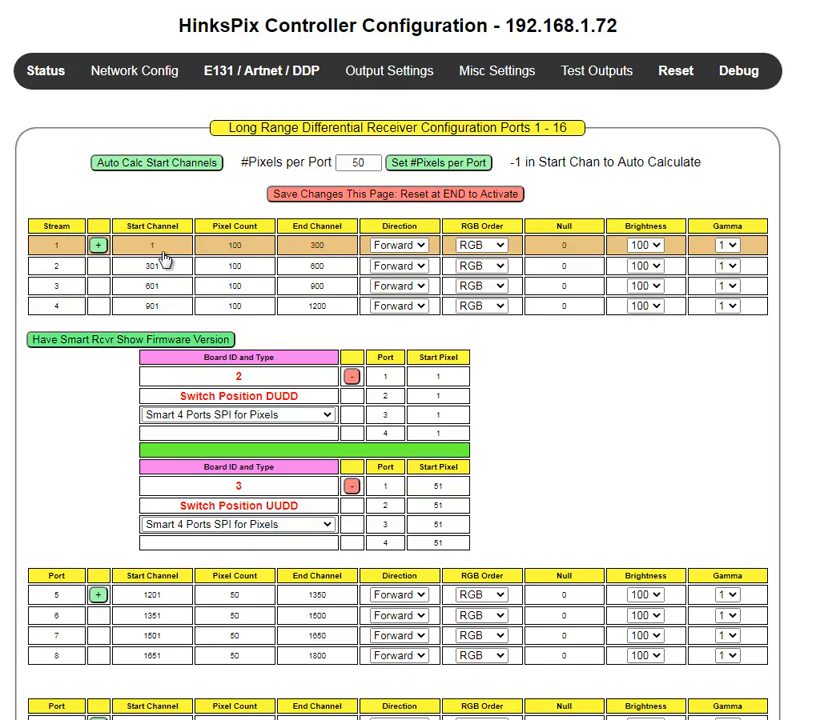
{"action": "double_click", "coordinate": [162, 252]}
{"action": "type", "text": "301"}
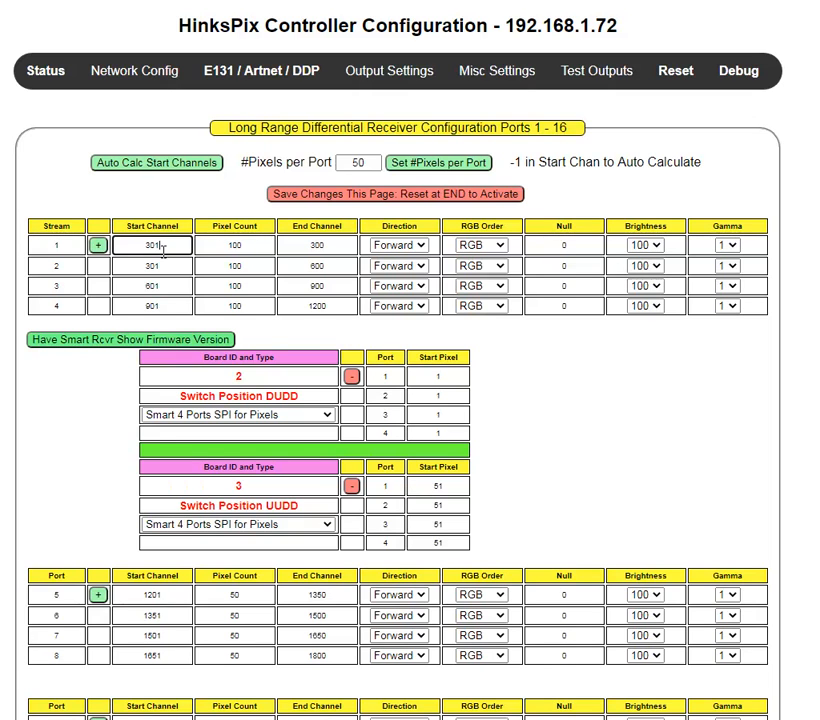
{"action": "left_click", "coordinate": [155, 164]}
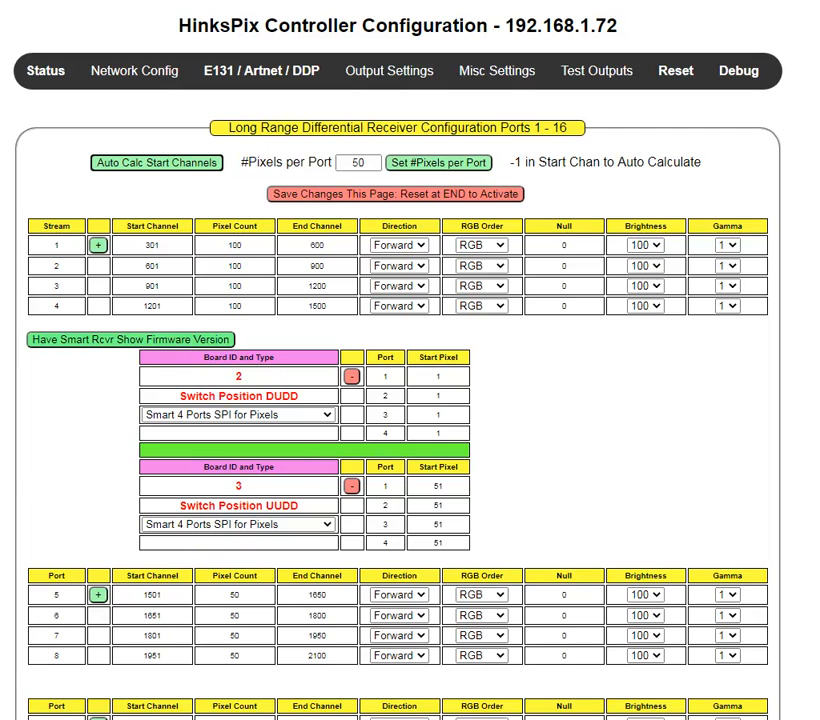
{"action": "left_click", "coordinate": [433, 196]}
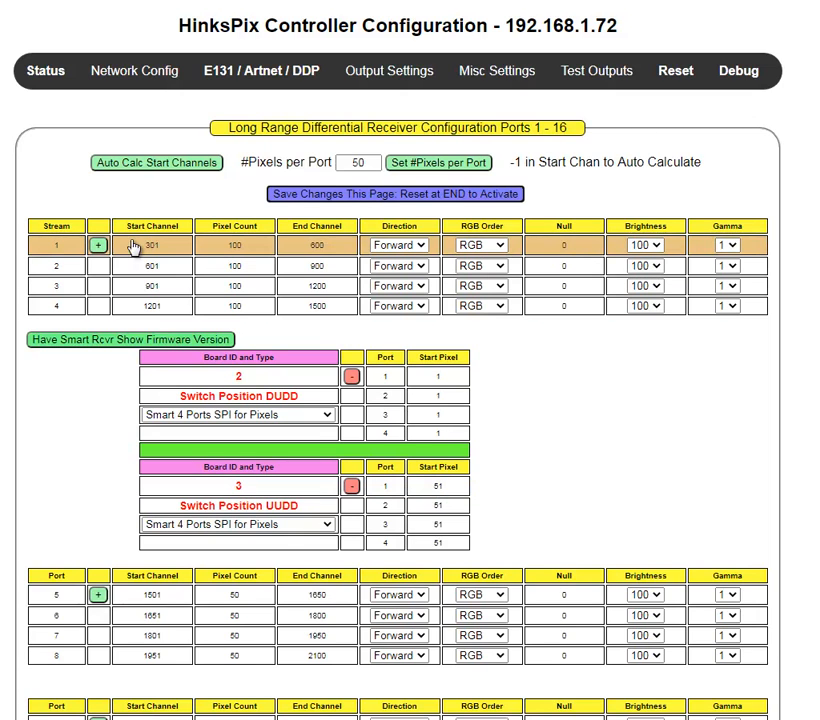
Reopen the E131 / ArtNet / DDP configuration to review the universe order and controller channels.
{"action": "left_click", "coordinate": [262, 72]}
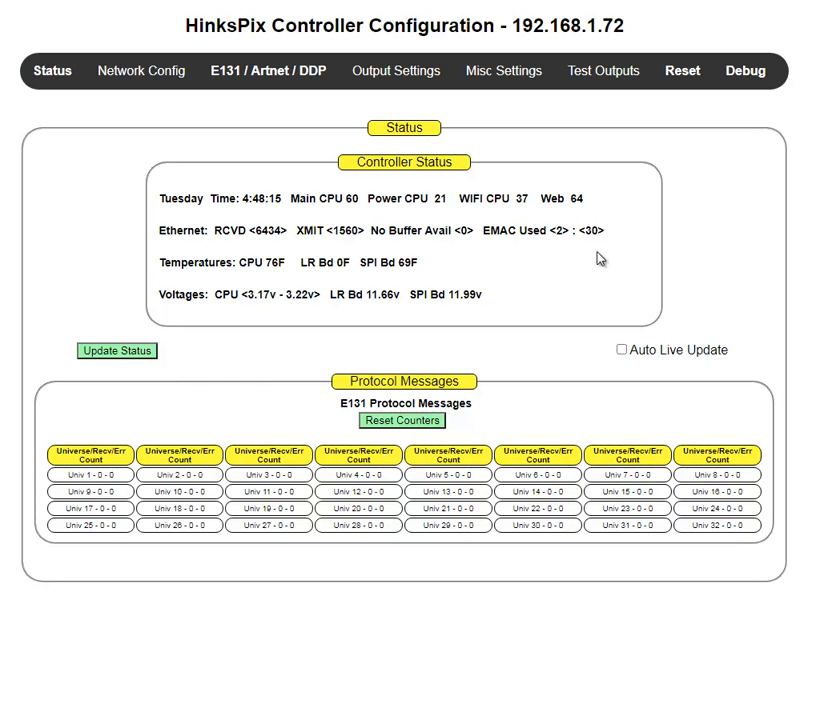
Review the E131 universe table and the start channels of SPI ports 17 - 32, and return to the universe table.
{"action": "left_click", "coordinate": [260, 84]}
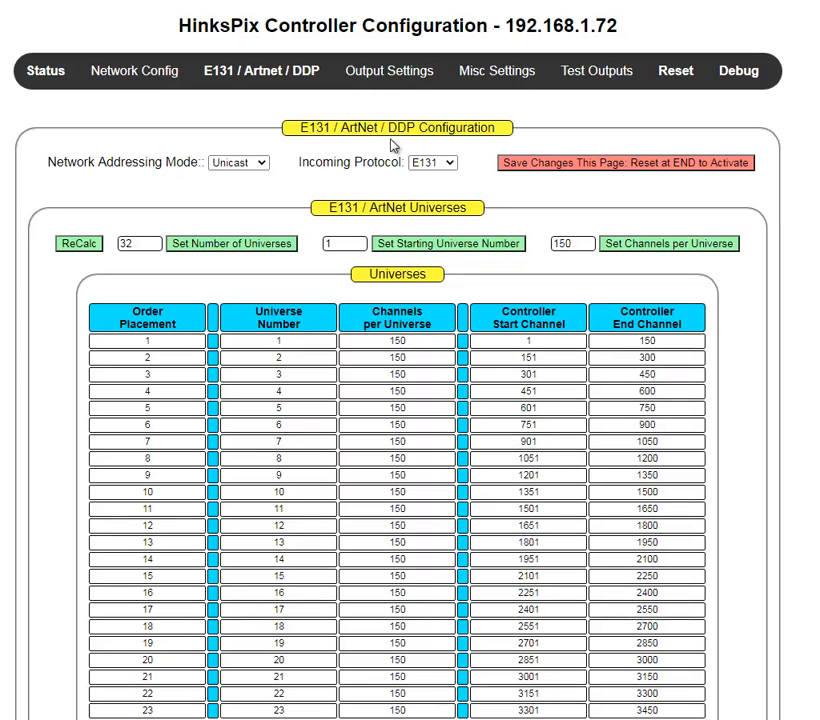
{"action": "mouse_move", "coordinate": [400, 75]}
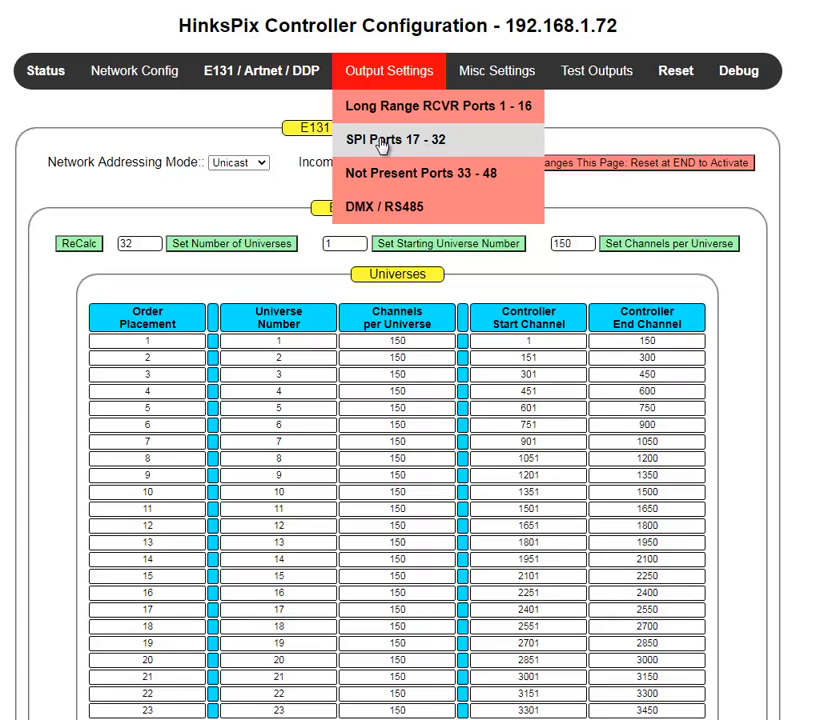
{"action": "left_click", "coordinate": [430, 148]}
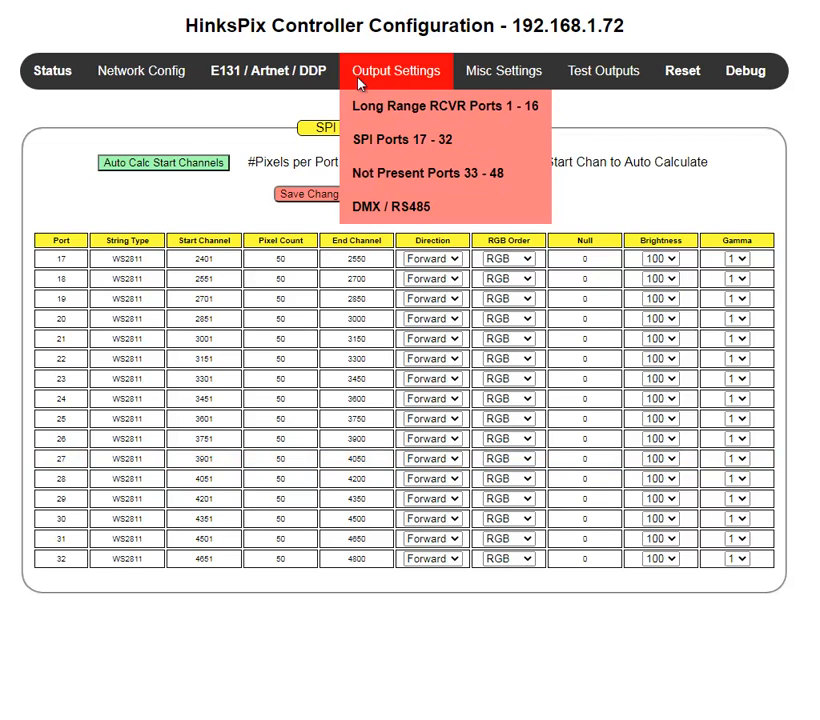
{"action": "left_click", "coordinate": [283, 80]}
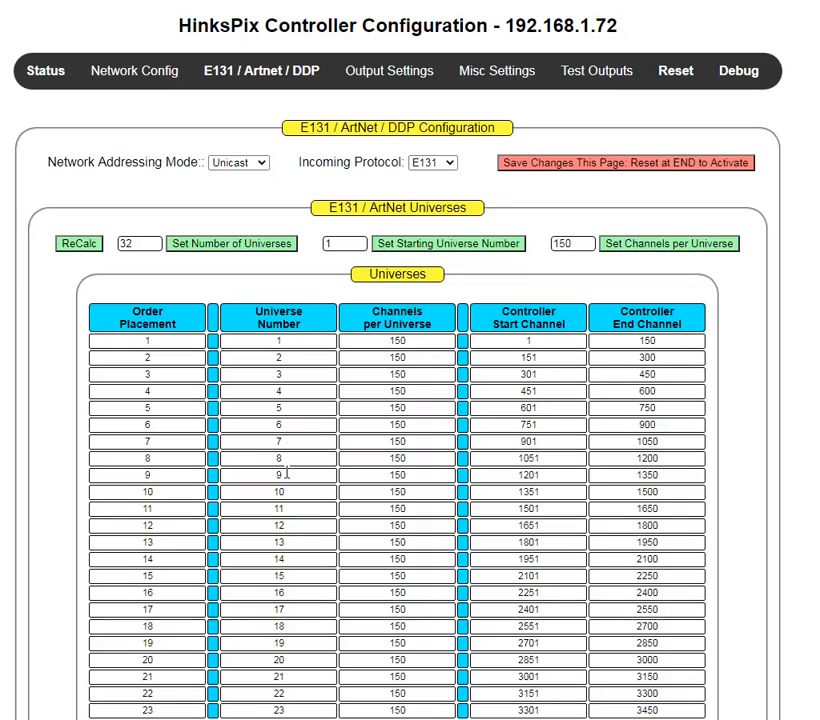
Open the output settings for long range receiver ports 1 - 16 and add a smart receiver to ports 1 to 4.
{"action": "mouse_move", "coordinate": [372, 92]}
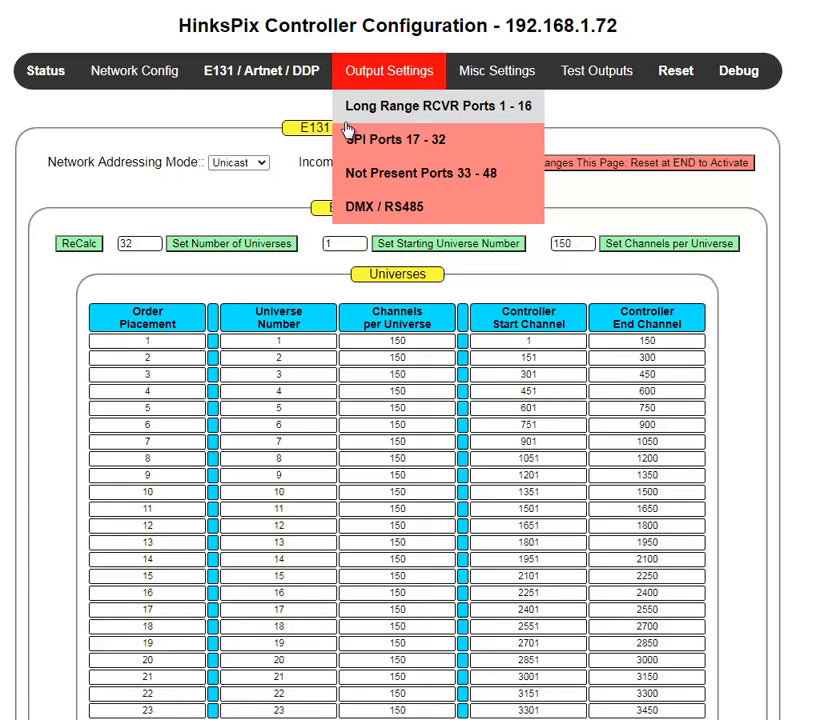
{"action": "left_click", "coordinate": [346, 124]}
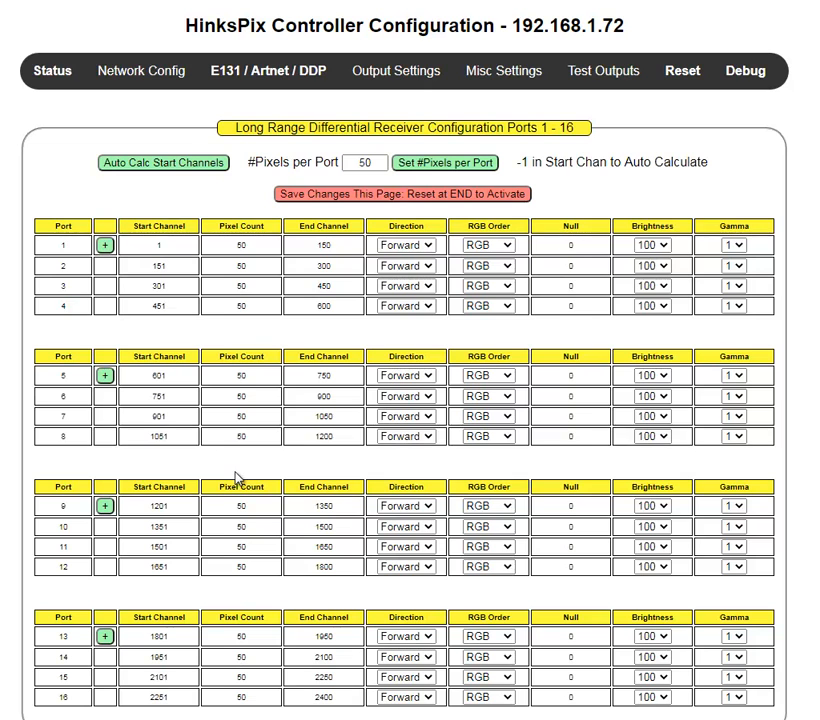
{"action": "left_click", "coordinate": [284, 308]}
{"action": "left_click", "coordinate": [104, 245]}
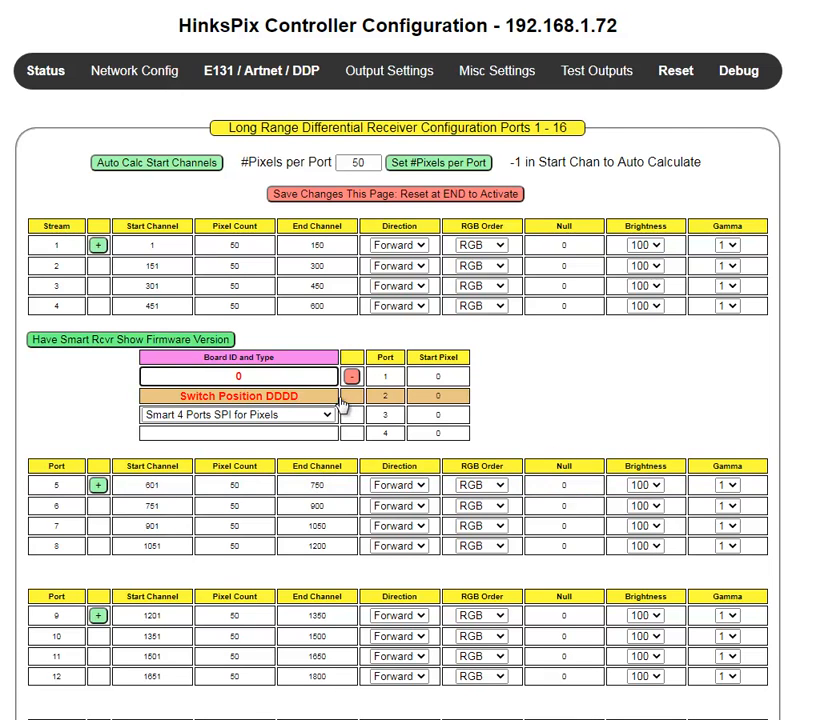
Set the smart receiver's board ID to 4 and its type to Smart 16 Ports SPI for Pixels.
{"action": "double_click", "coordinate": [251, 379]}
{"action": "type", "text": "4"}
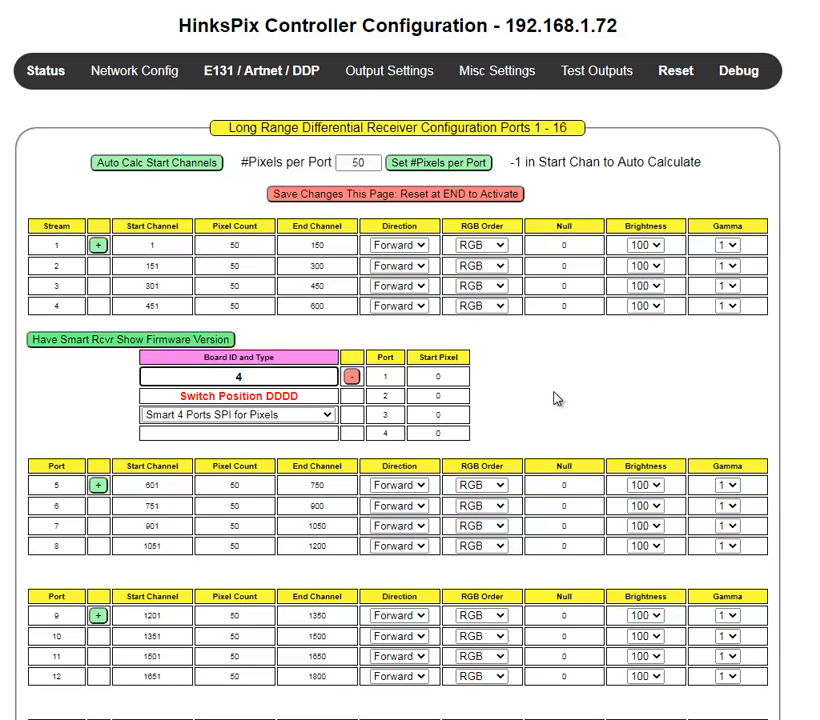
{"action": "left_click", "coordinate": [438, 415]}
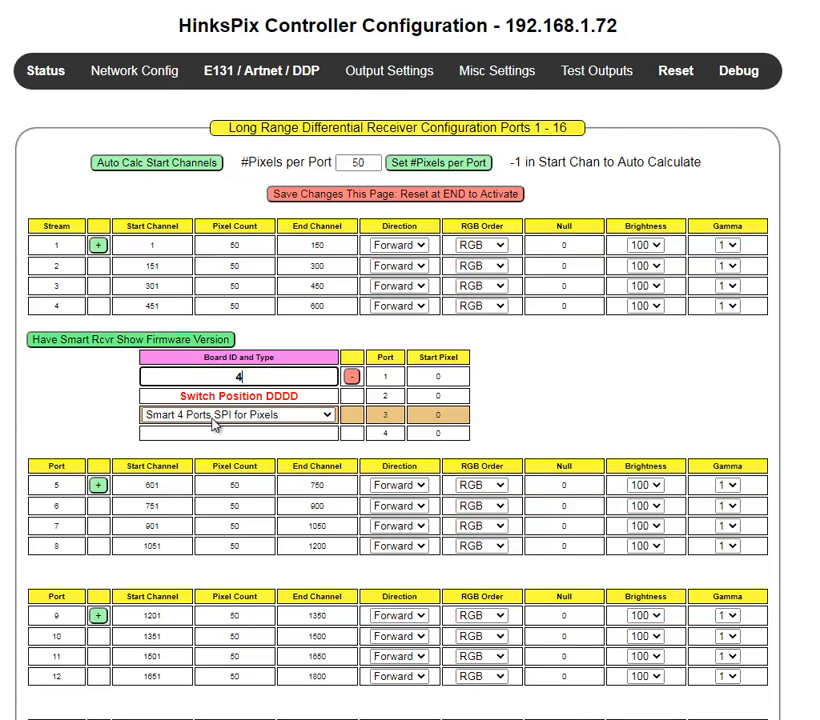
{"action": "left_click", "coordinate": [328, 420]}
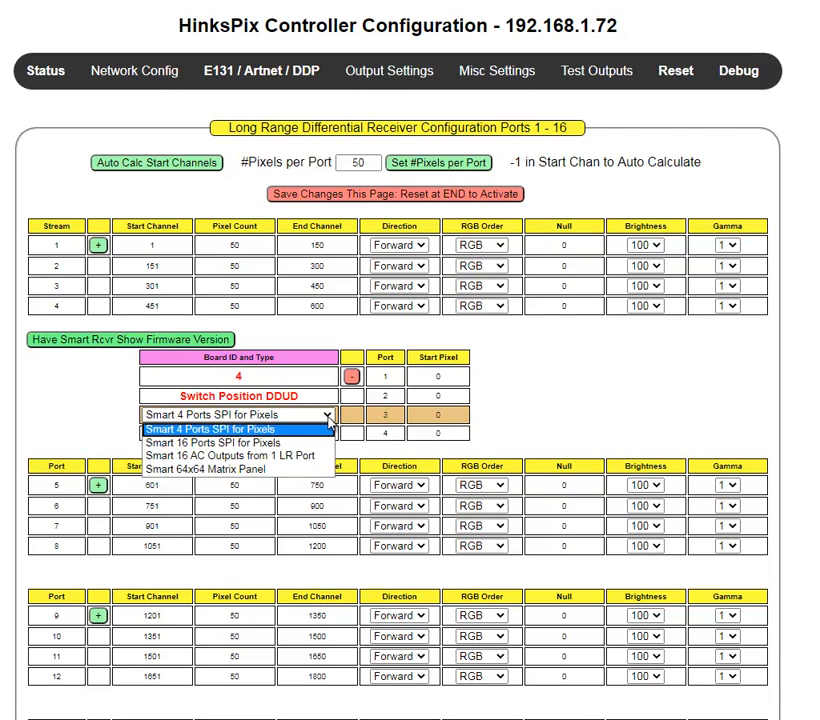
{"action": "left_click", "coordinate": [266, 444]}
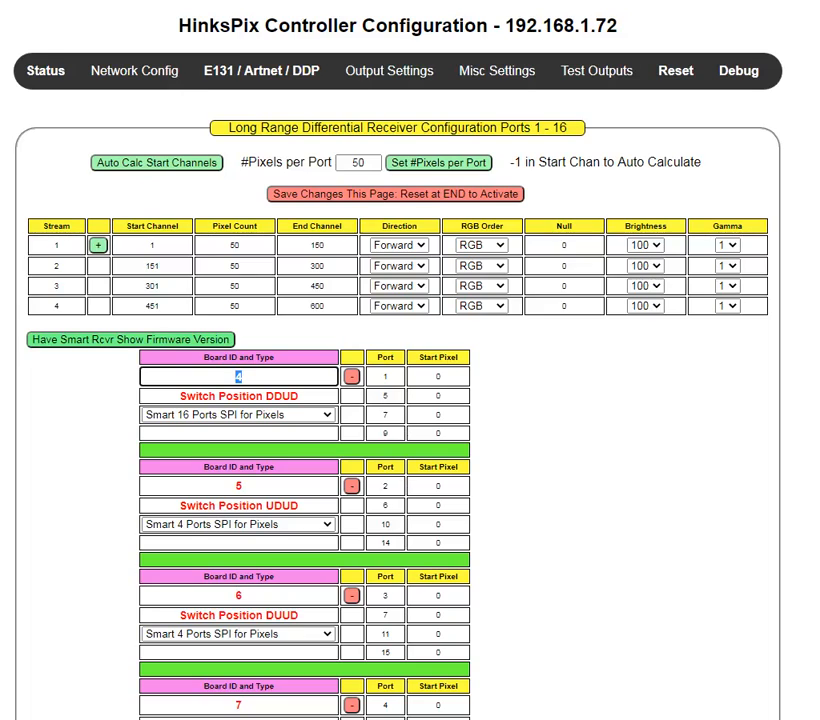
Set the pixel count of streams 1, 2, 3 and 4 to 200 each.
{"action": "scroll", "coordinate": [410, 400], "scroll_direction": "down", "scroll_amount": 3}
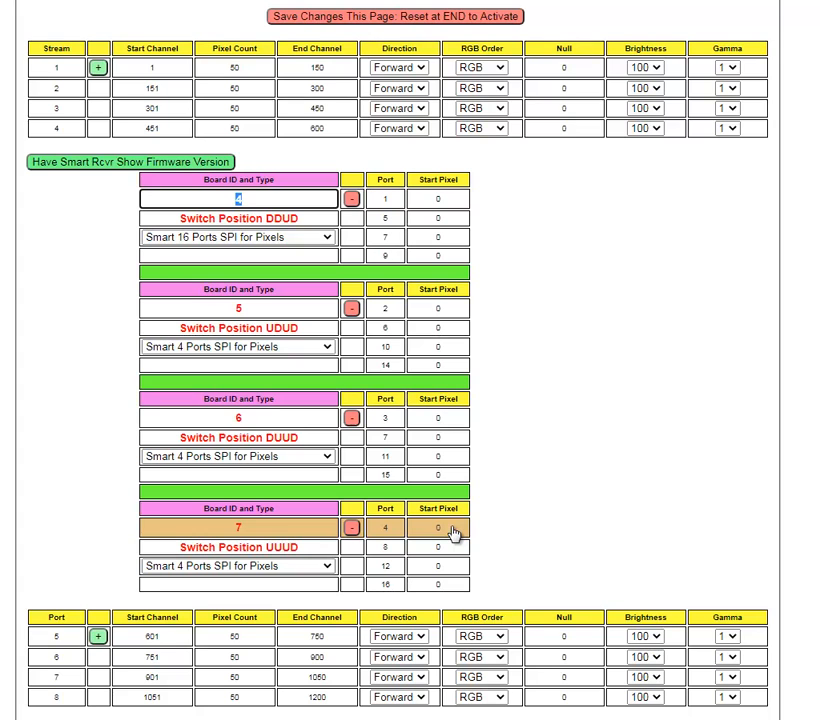
{"action": "left_click", "coordinate": [253, 68]}
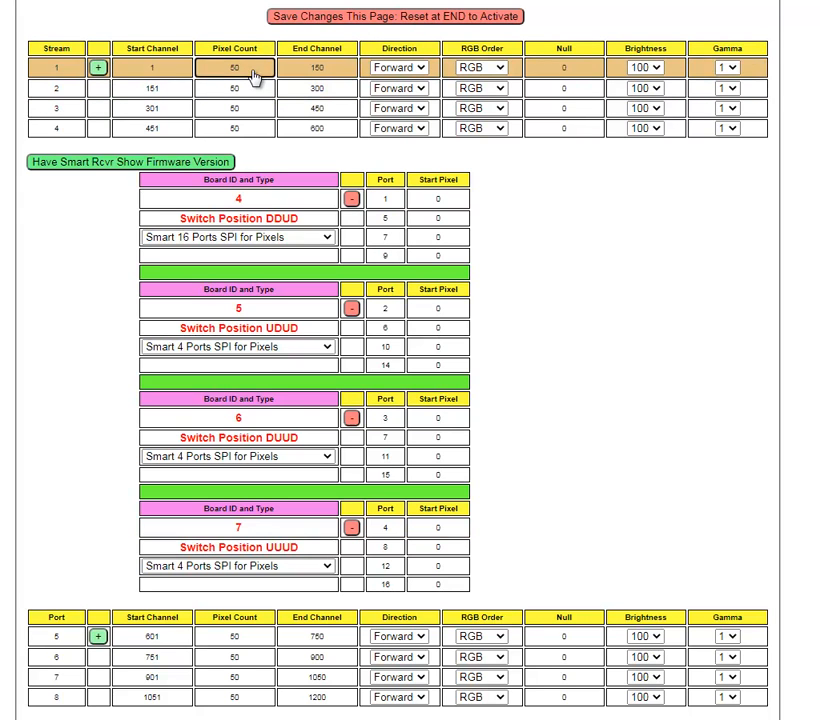
{"action": "type", "text": "200"}
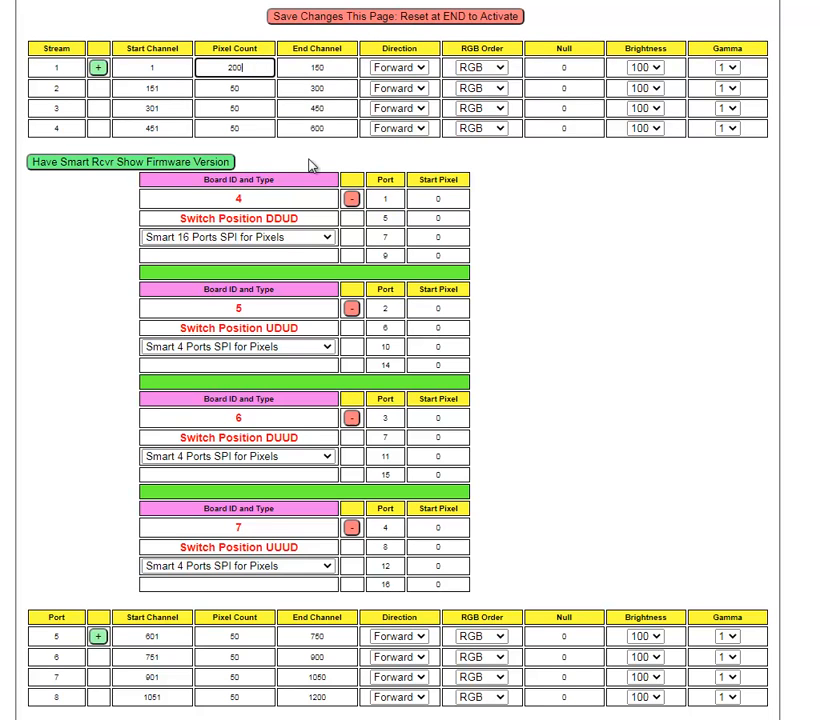
{"action": "double_click", "coordinate": [247, 89]}
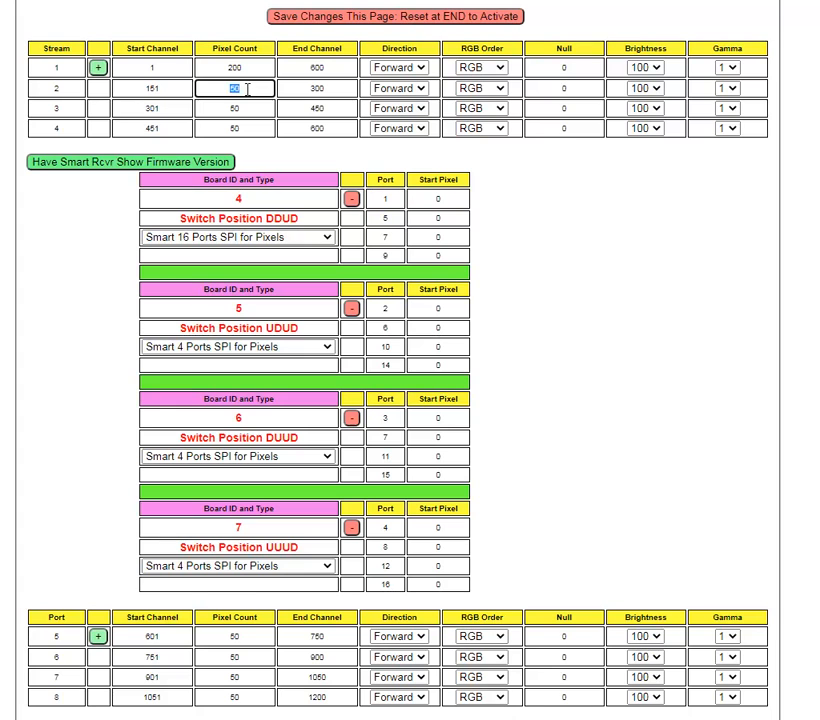
{"action": "type", "text": "200"}
{"action": "double_click", "coordinate": [243, 110]}
{"action": "type", "text": "200"}
{"action": "double_click", "coordinate": [248, 127]}
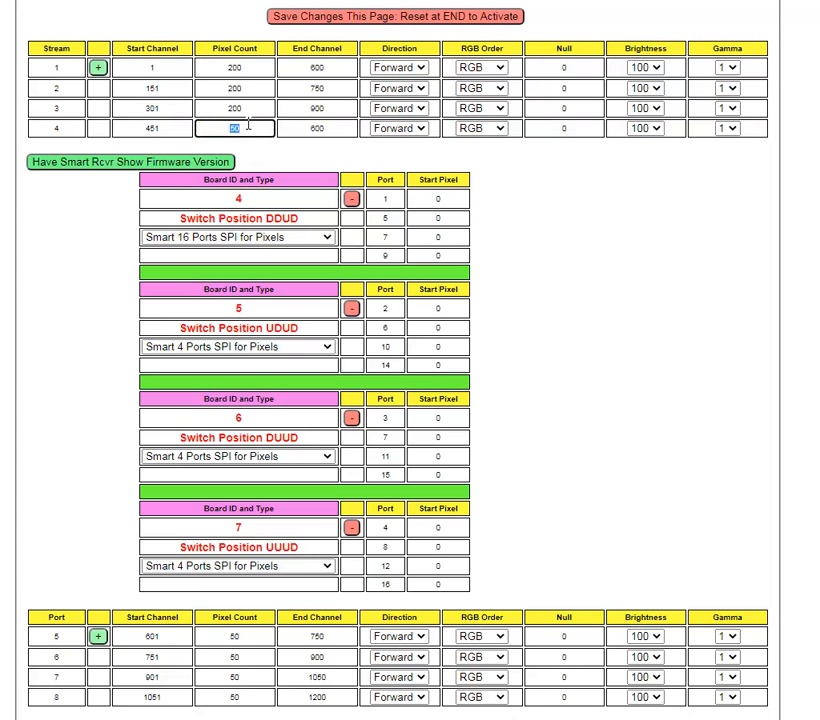
{"action": "type", "text": "200"}
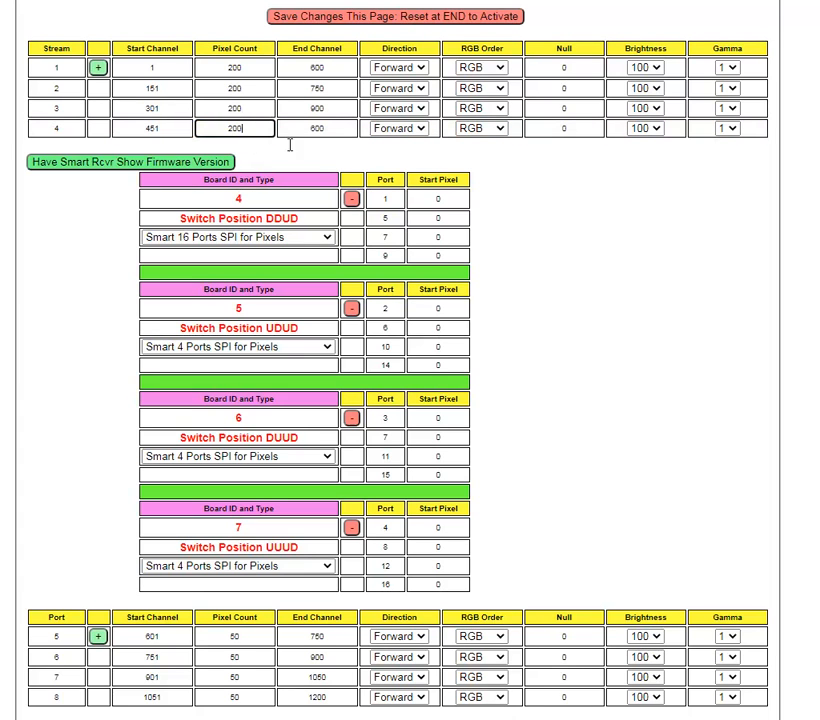
Set the start pixels of ports 1, 2, 3 and 4 on boards 4 to 7 to 1, 51, 101 and 151.
{"action": "left_click", "coordinate": [443, 200]}
{"action": "type", "text": "1"}
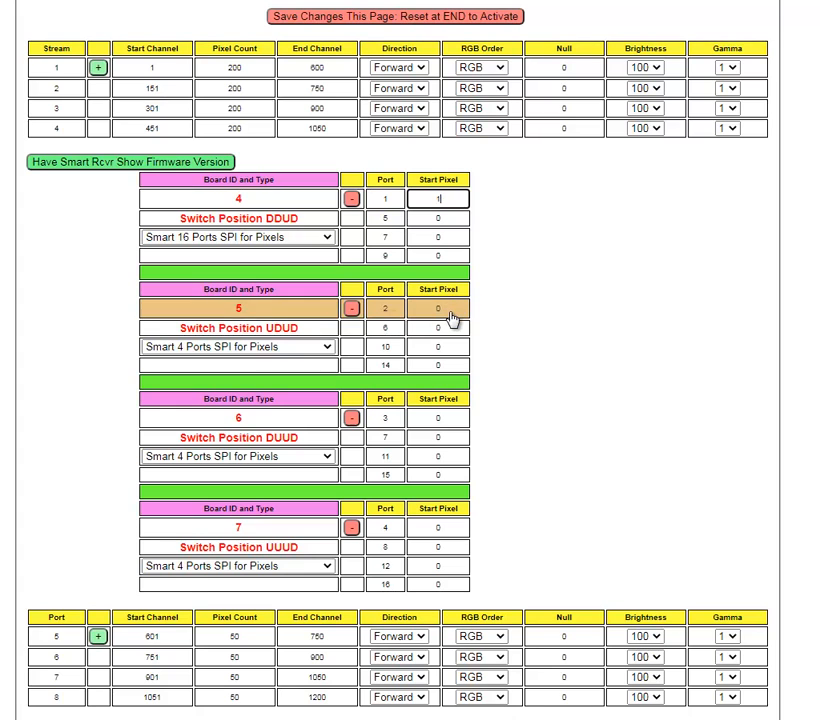
{"action": "left_click", "coordinate": [451, 312]}
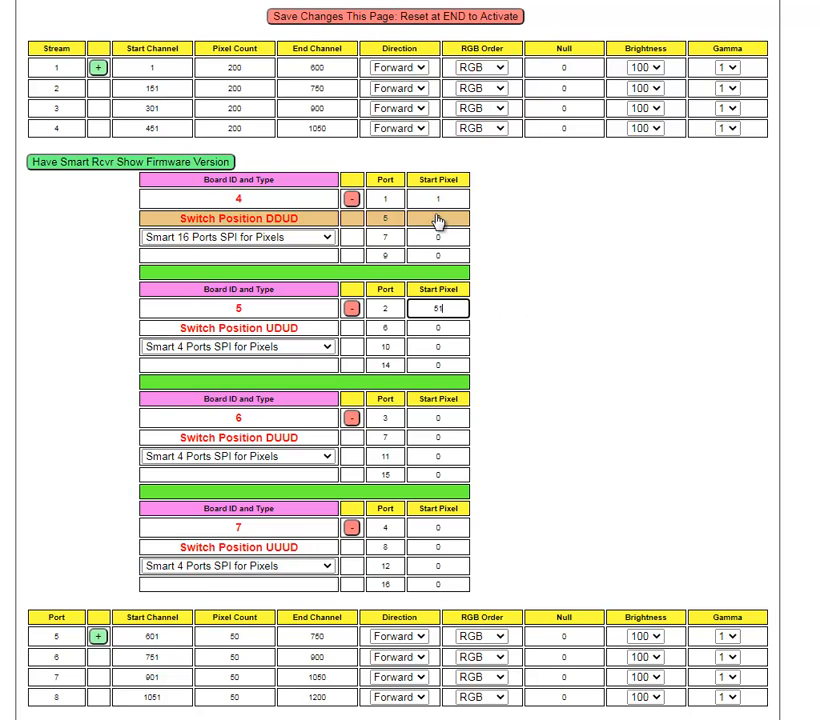
{"action": "double_click", "coordinate": [446, 418]}
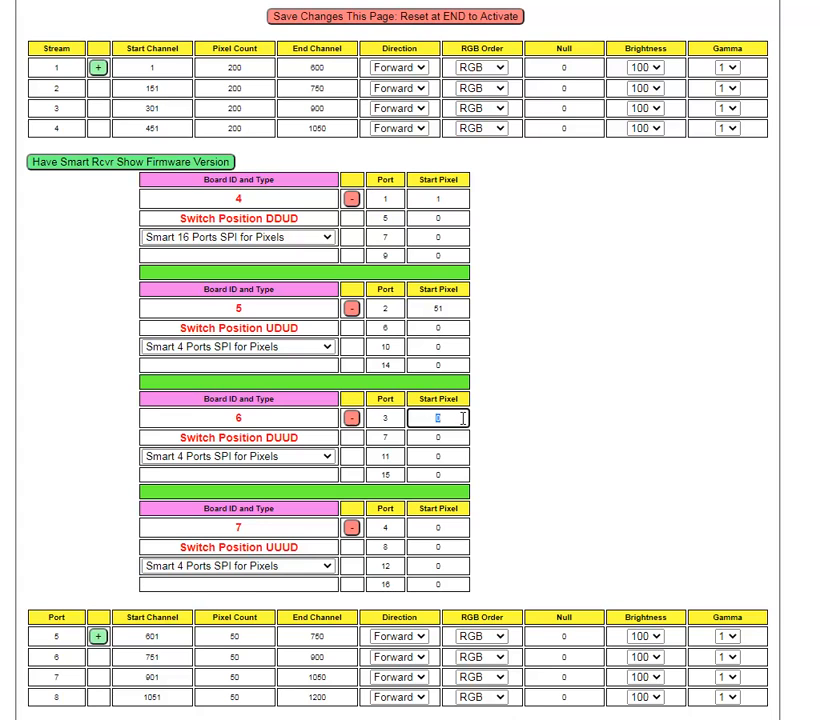
{"action": "type", "text": "101"}
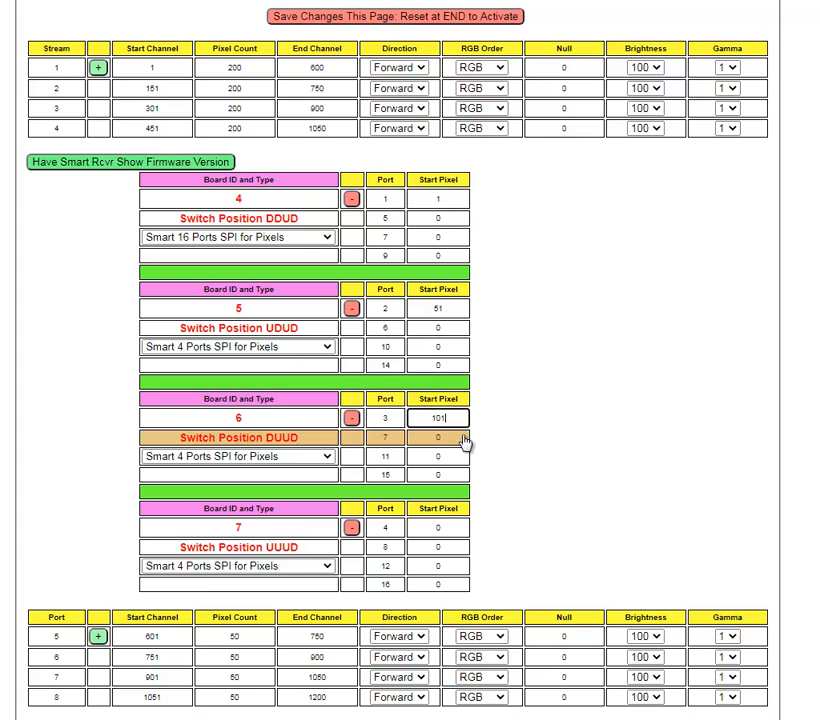
{"action": "left_click", "coordinate": [447, 531]}
{"action": "double_click", "coordinate": [448, 531]}
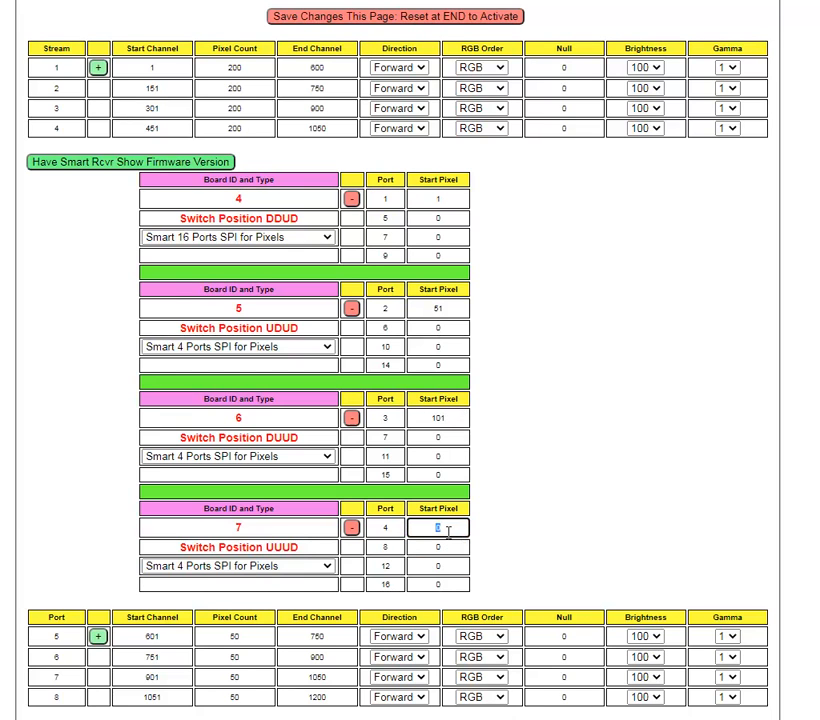
{"action": "type", "text": "151"}
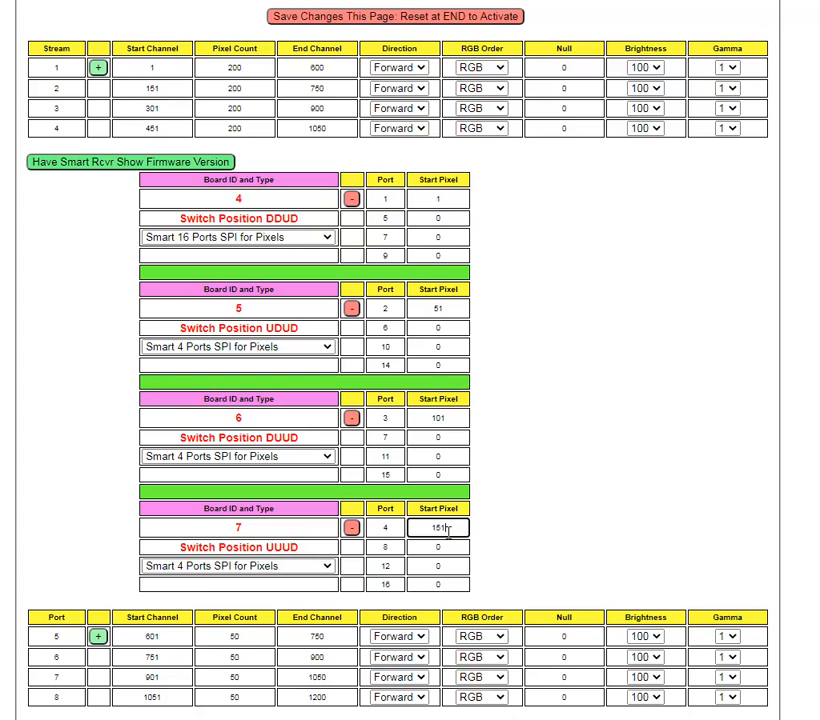
Set the start pixels of ports 5, 6, 7 and 8, the second row on boards 4 to 7, to 1, 51, 101 and 151.
{"action": "double_click", "coordinate": [451, 201]}
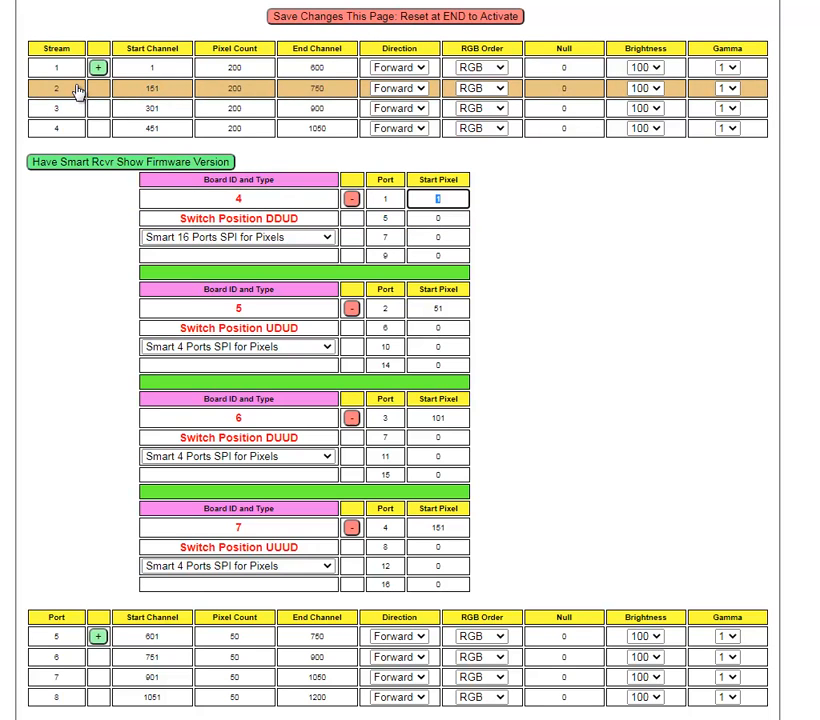
{"action": "left_click", "coordinate": [440, 220]}
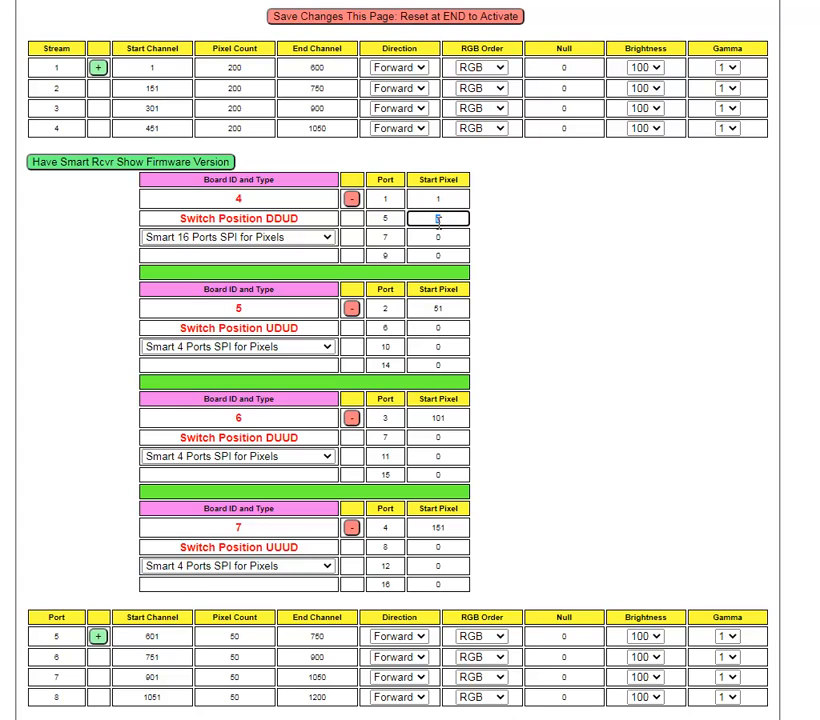
{"action": "left_click", "coordinate": [446, 331]}
{"action": "double_click", "coordinate": [446, 329]}
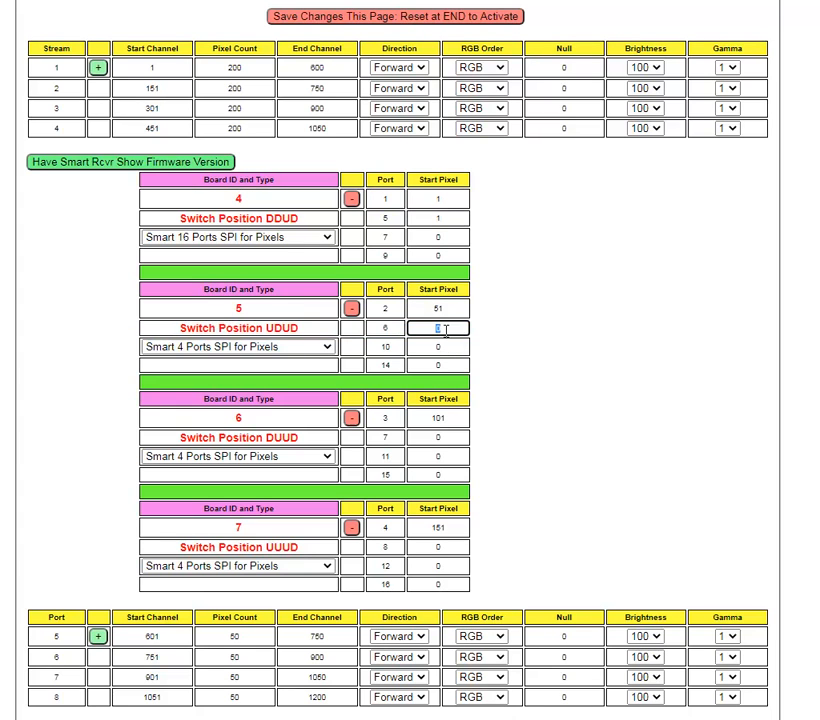
{"action": "type", "text": "51"}
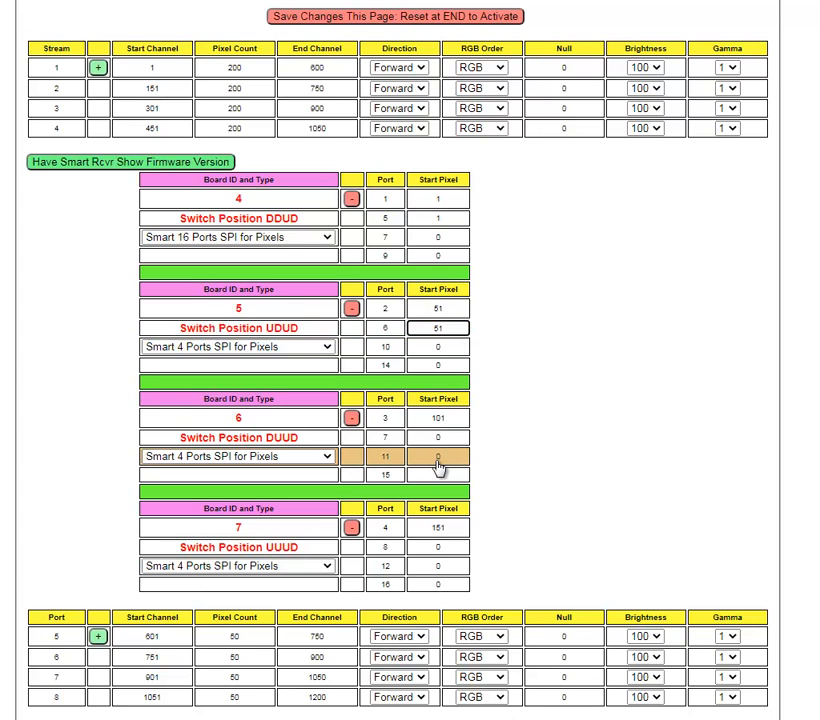
{"action": "double_click", "coordinate": [440, 438]}
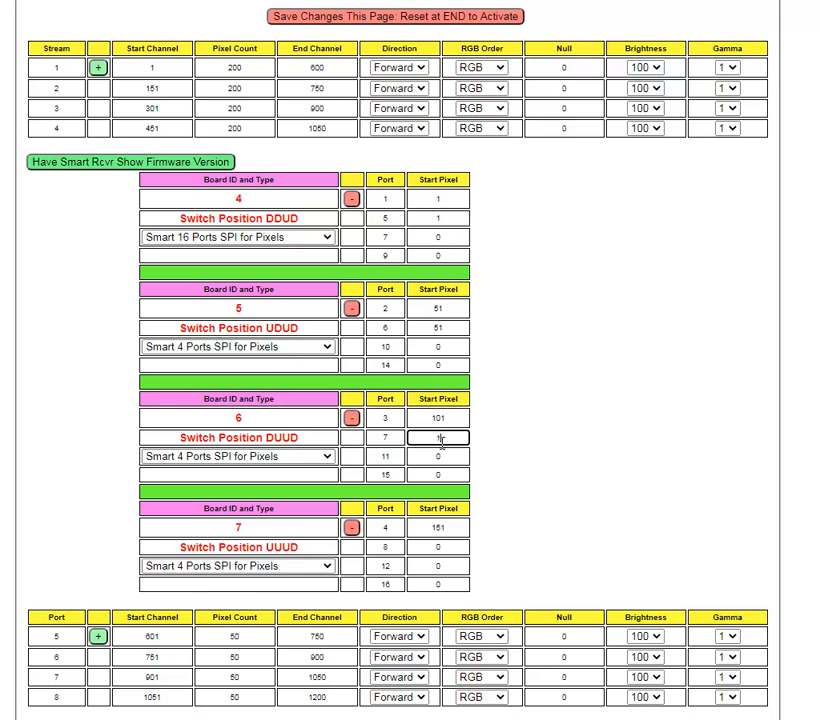
{"action": "type", "text": "101"}
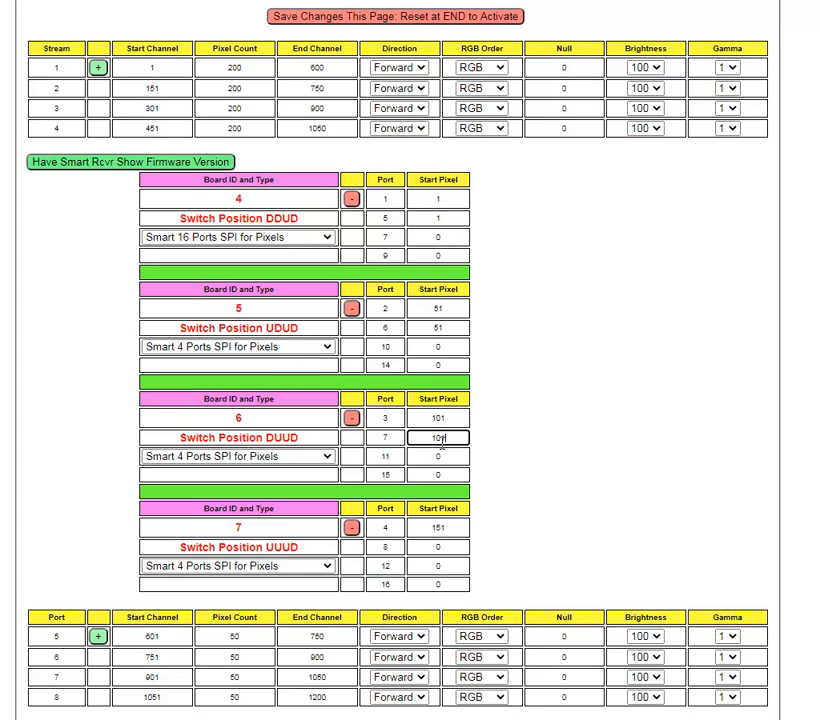
{"action": "double_click", "coordinate": [435, 550]}
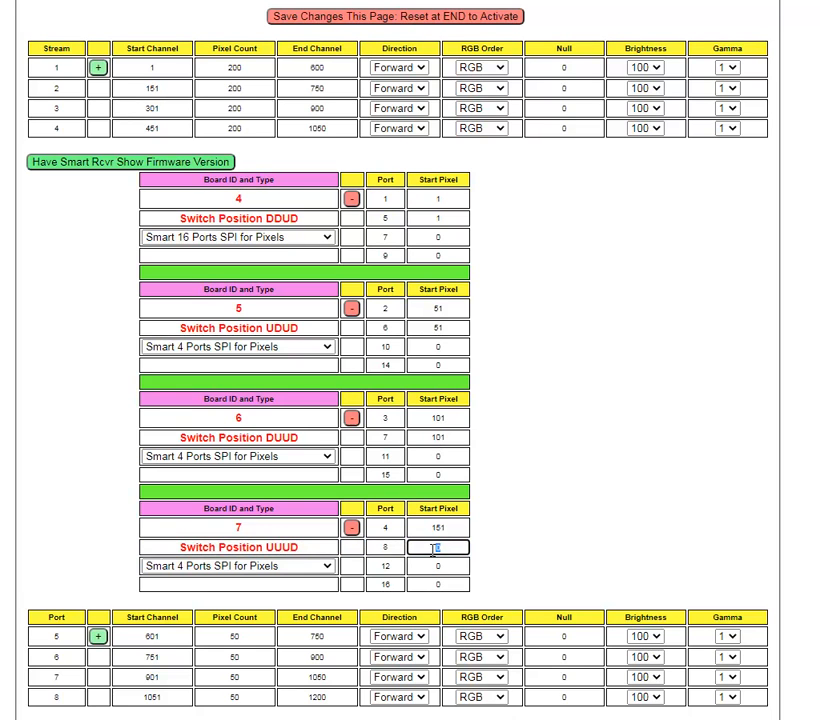
{"action": "type", "text": "151"}
Set the start pixel of board 4's last two ports to 1 and of board 5's ports 10 and 14 to 51.
{"action": "double_click", "coordinate": [440, 237]}
{"action": "type", "text": "1"}
{"action": "double_click", "coordinate": [448, 256]}
{"action": "type", "text": "1"}
{"action": "double_click", "coordinate": [455, 346]}
{"action": "type", "text": "51"}
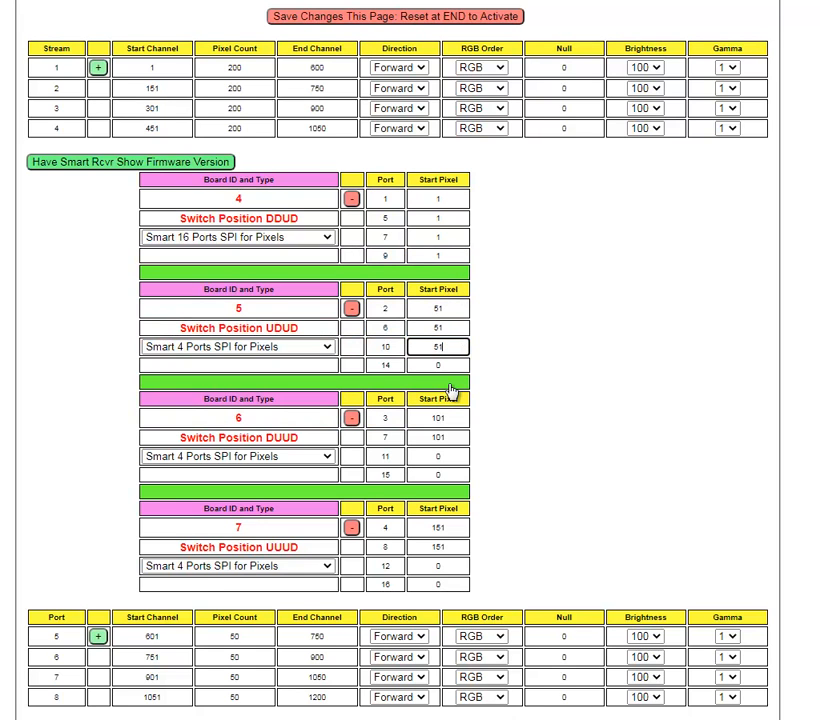
{"action": "left_click", "coordinate": [444, 361]}
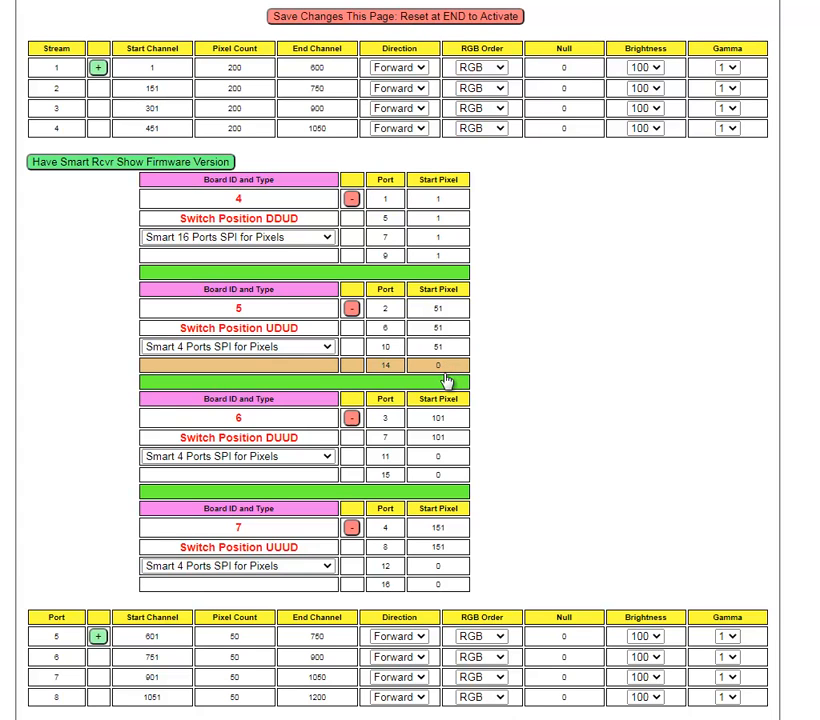
{"action": "double_click", "coordinate": [455, 364]}
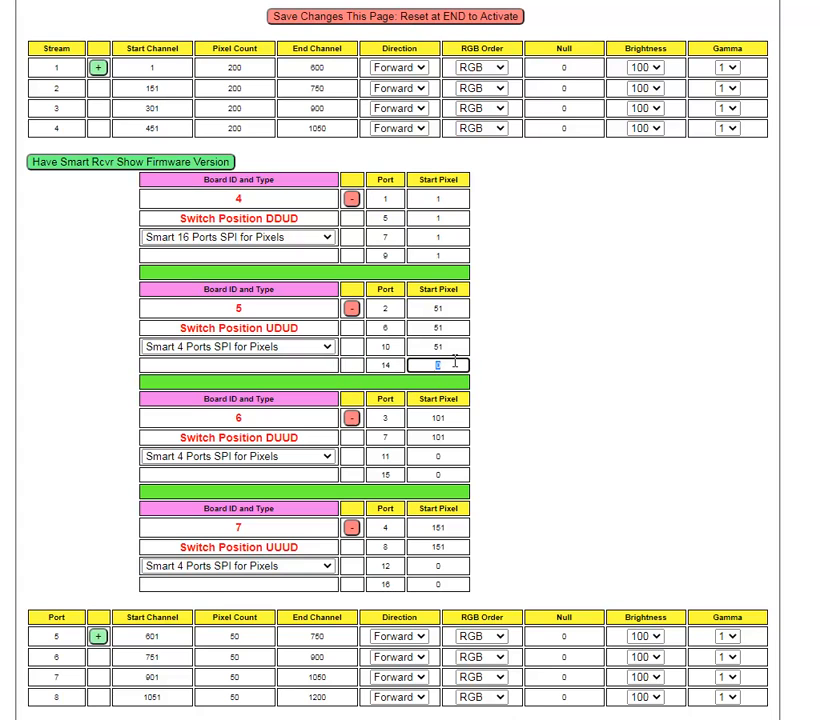
{"action": "type", "text": "51"}
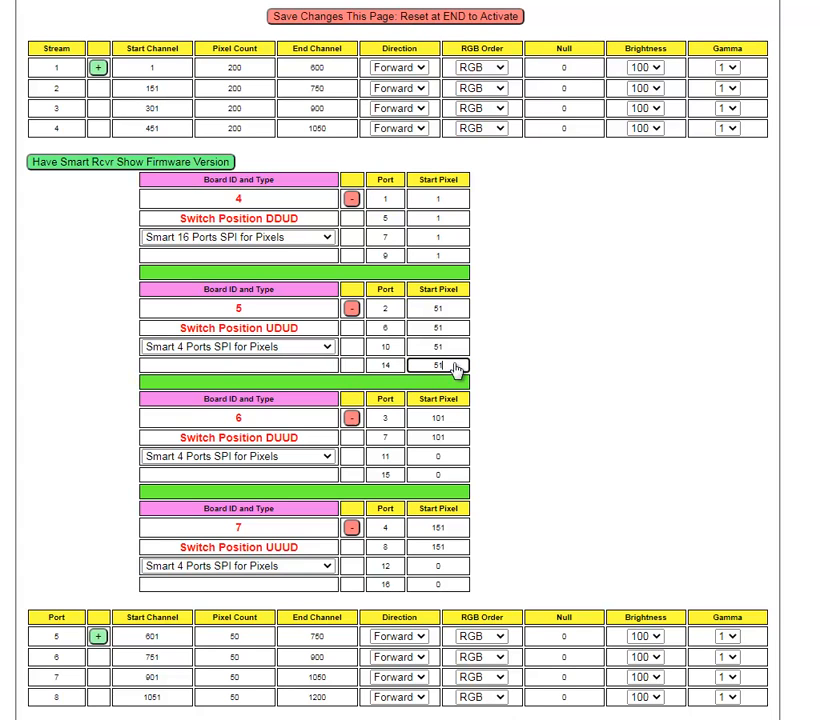
Set the start pixels of ports 11 and 15 on board 6 to 101.
{"action": "left_click", "coordinate": [453, 462]}
{"action": "double_click", "coordinate": [452, 460]}
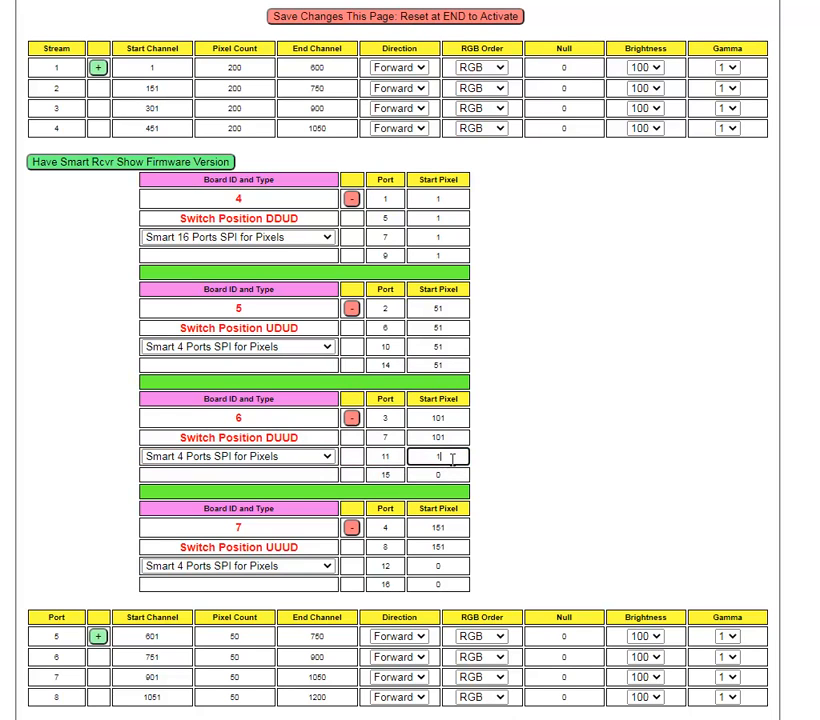
{"action": "type", "text": "101"}
{"action": "double_click", "coordinate": [450, 476]}
{"action": "type", "text": "101"}
Set the start pixels of ports 12 and 16 on board 7 to 151 and save the page's changes.
{"action": "double_click", "coordinate": [462, 567]}
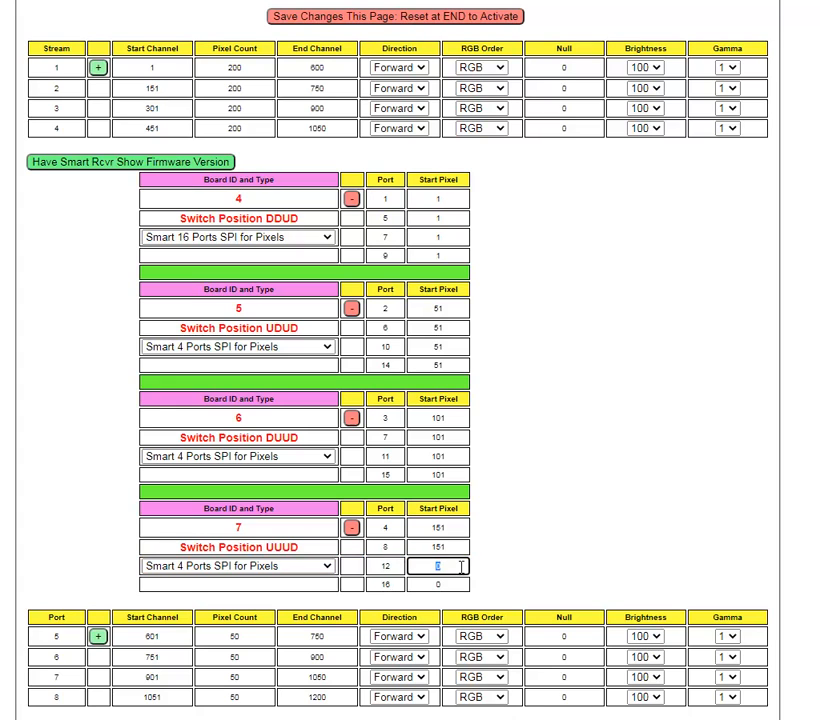
{"action": "type", "text": "151"}
{"action": "double_click", "coordinate": [451, 586]}
{"action": "type", "text": "151"}
{"action": "left_click", "coordinate": [522, 531]}
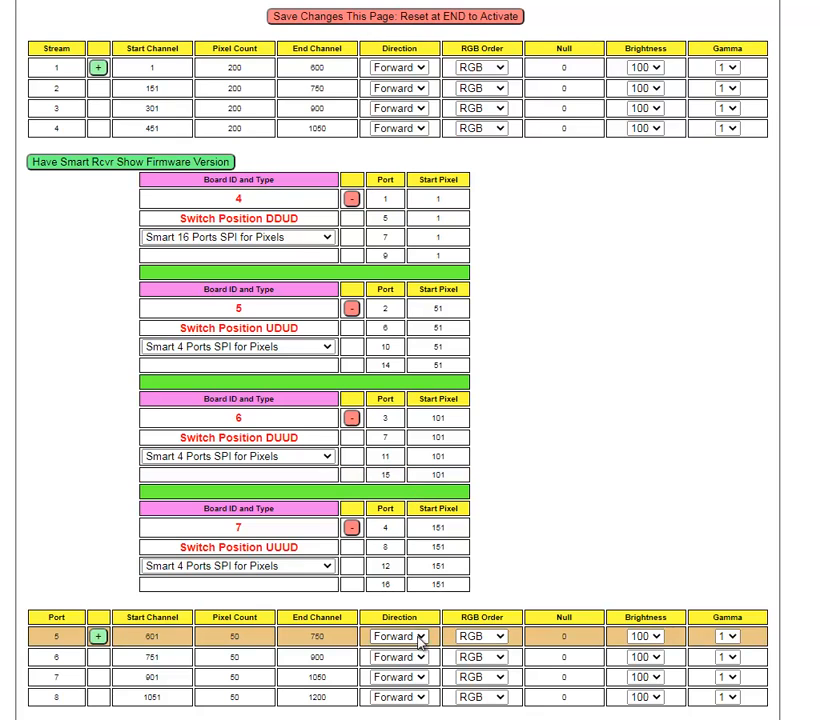
{"action": "left_click", "coordinate": [376, 21]}
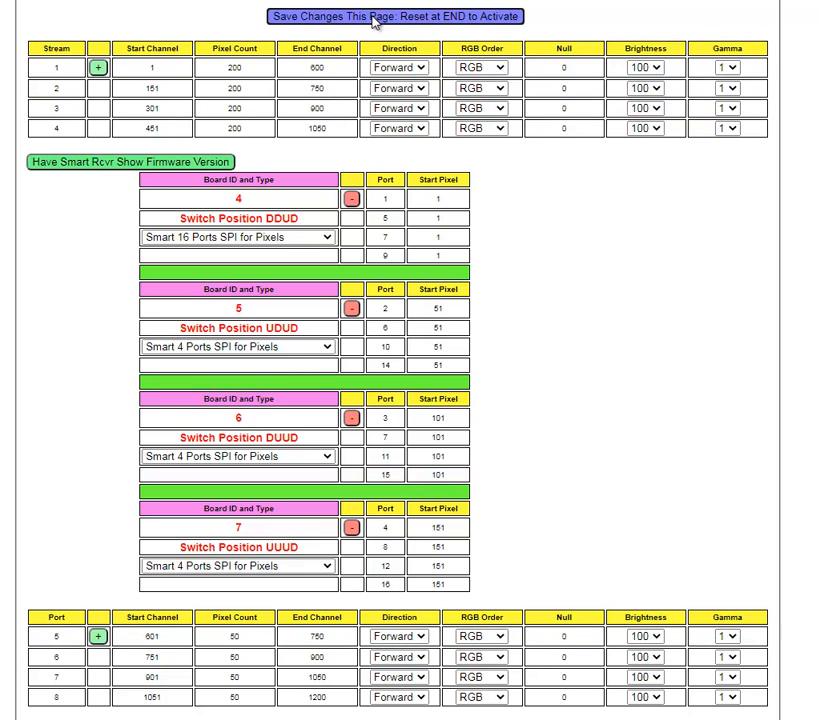
Auto-calculate the start channels for the receiver streams and ports, and save the page's changes.
{"action": "scroll", "coordinate": [604, 324], "scroll_direction": "up", "scroll_amount": 2}
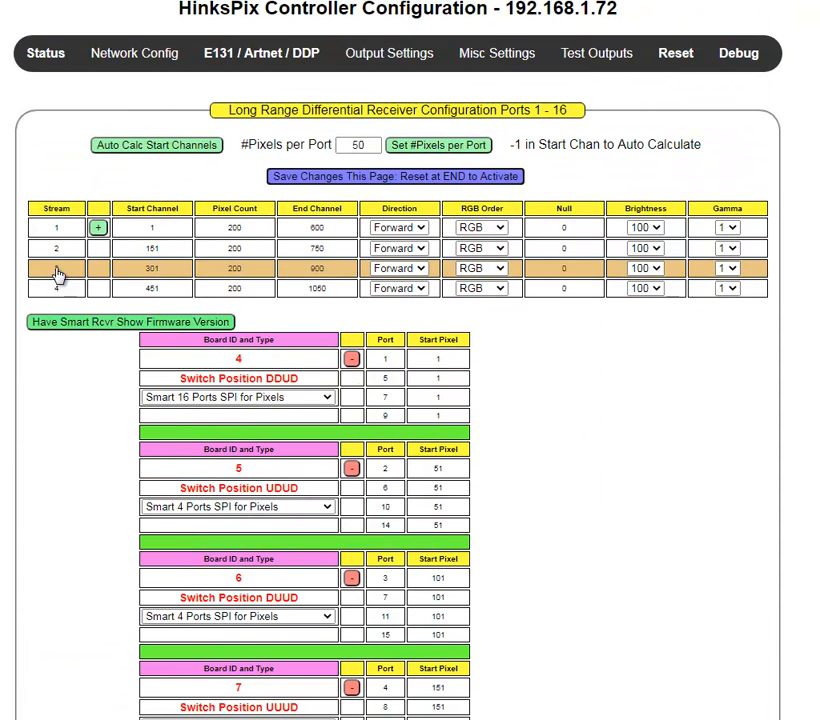
{"action": "left_click", "coordinate": [138, 149]}
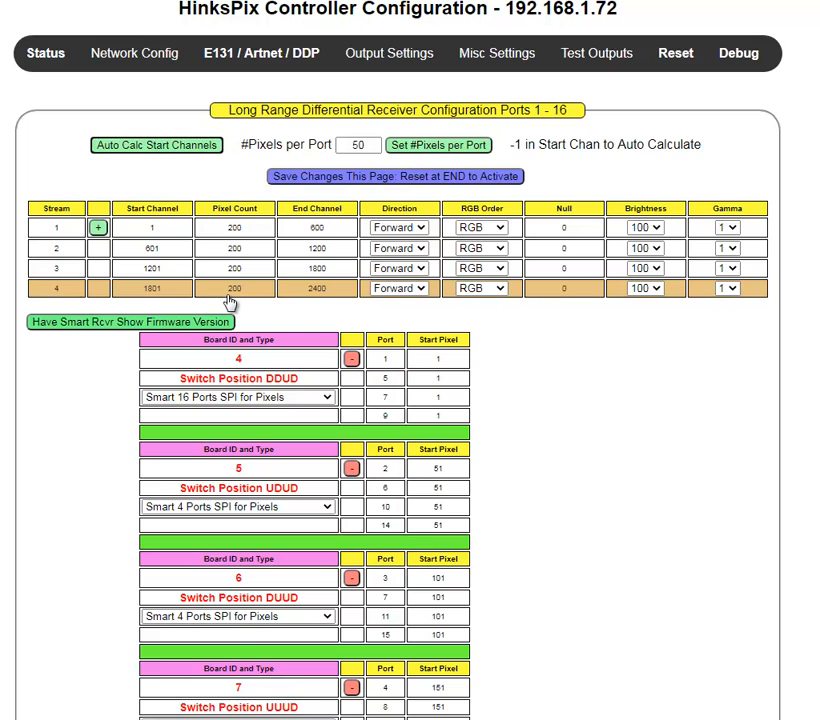
{"action": "scroll", "coordinate": [480, 568], "scroll_direction": "down", "scroll_amount": 2}
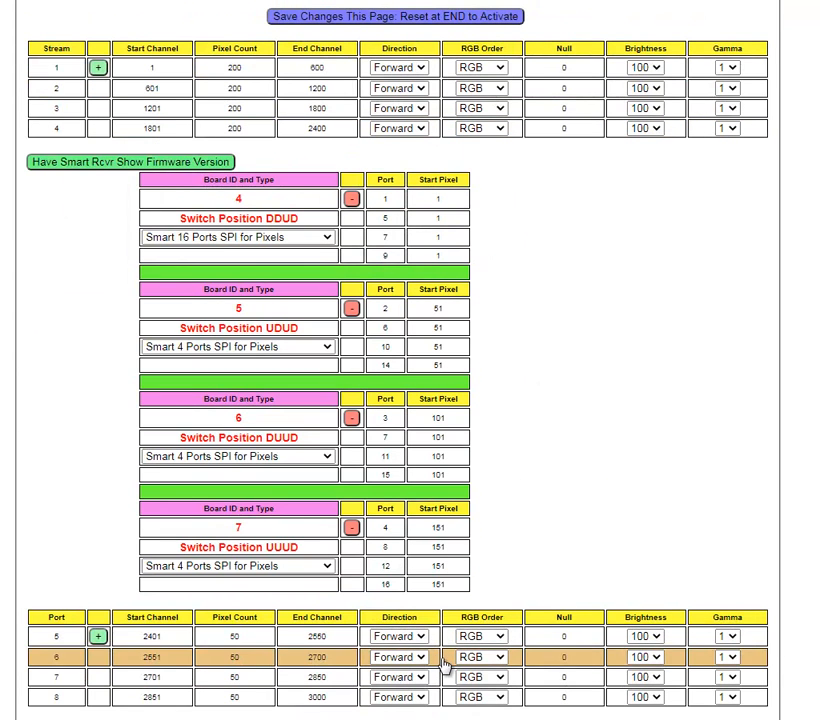
{"action": "left_click", "coordinate": [481, 22]}
Open the E131 / Artnet / DDP configuration and examine the universe numbers and their controller start and end channels.
{"action": "scroll", "coordinate": [505, 234], "scroll_direction": "up", "scroll_amount": 2}
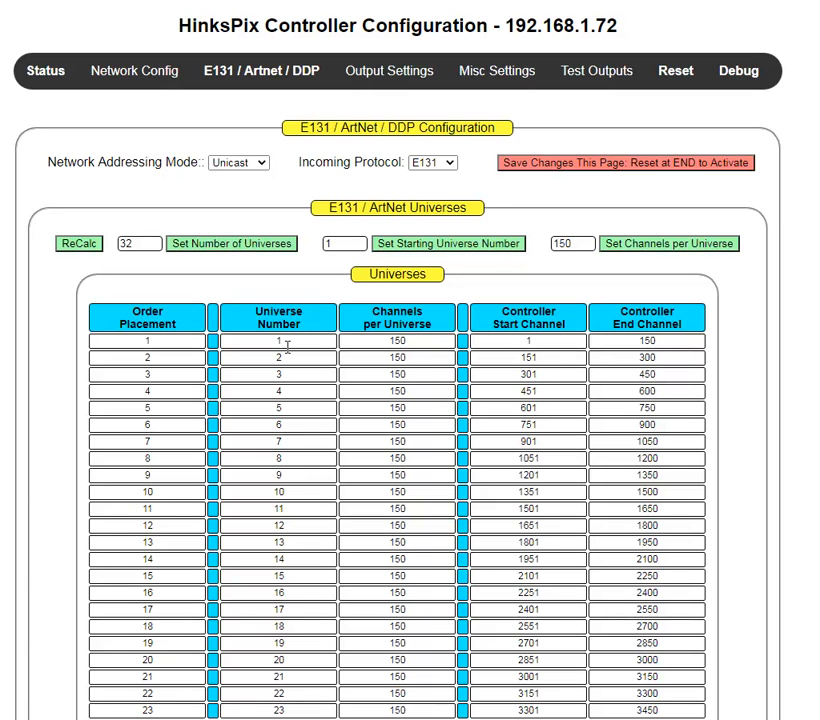
{"action": "left_click", "coordinate": [296, 343]}
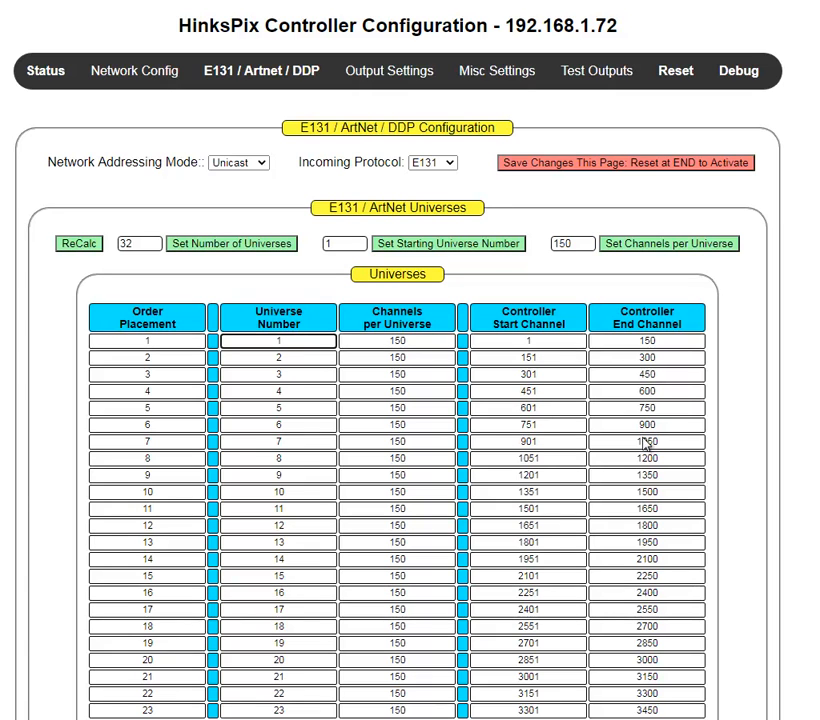
{"action": "left_click", "coordinate": [675, 398]}
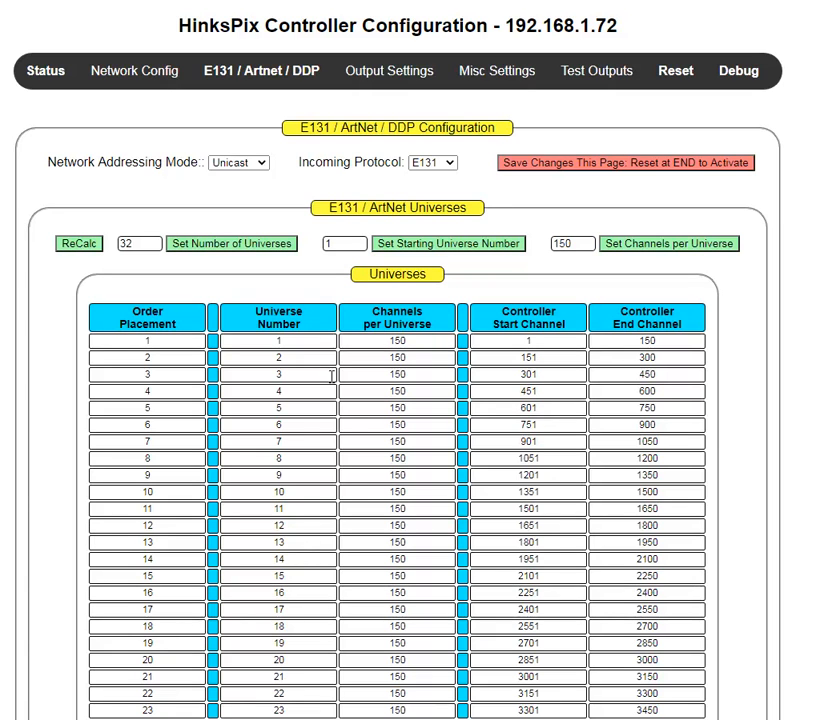
Open the long range receiver configuration for ports 1 - 16 and review the streams' channels and the boards' start pixels.
{"action": "mouse_move", "coordinate": [418, 75]}
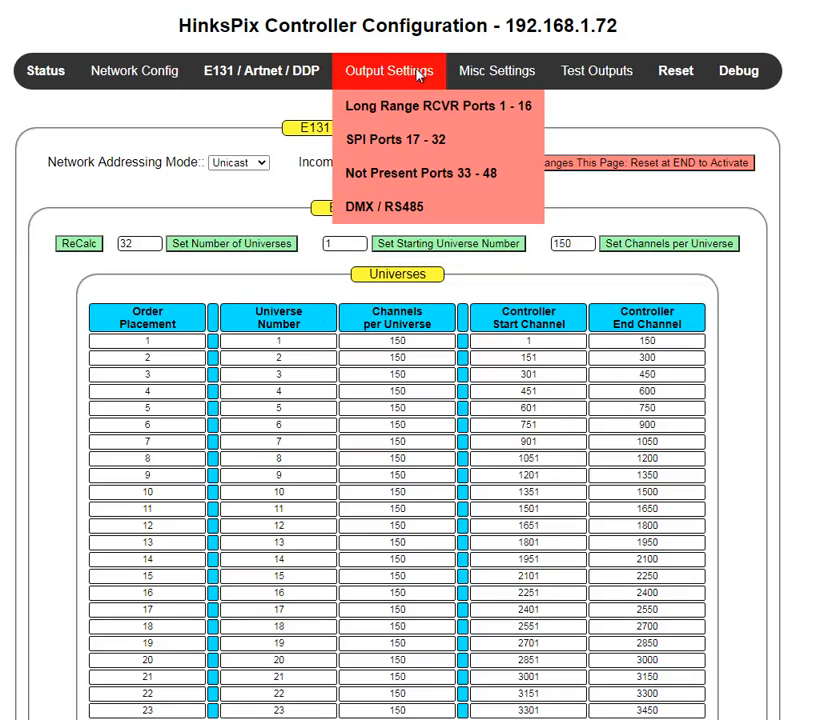
{"action": "left_click", "coordinate": [381, 117]}
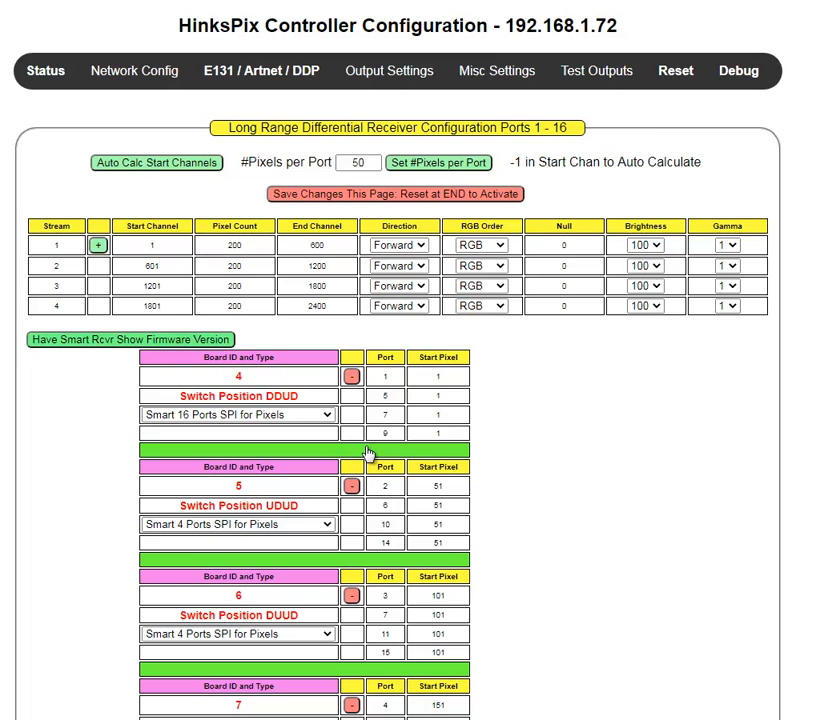
{"action": "scroll", "coordinate": [515, 485], "scroll_direction": "down", "scroll_amount": 3}
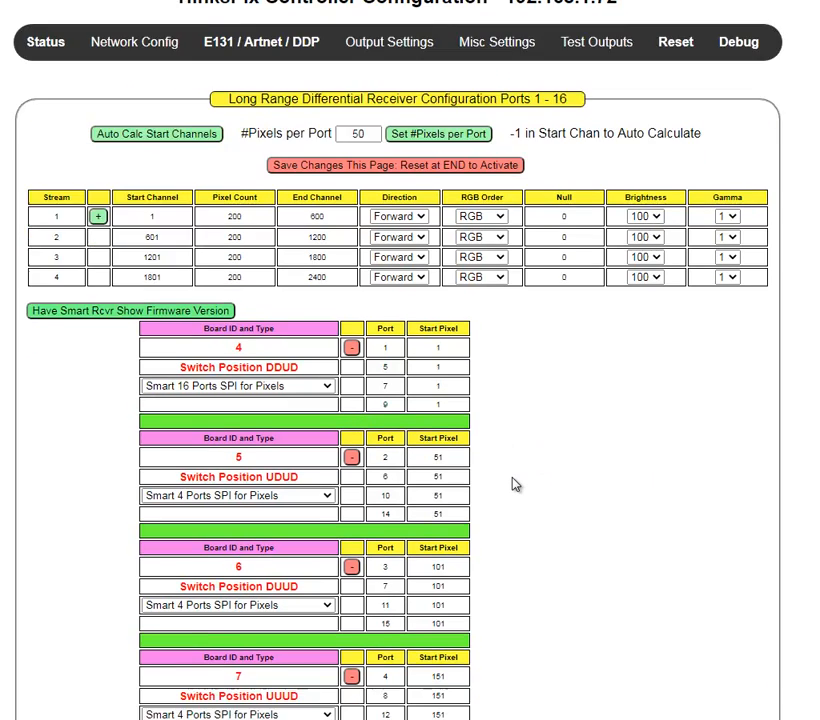
{"action": "scroll", "coordinate": [515, 485], "scroll_direction": "up", "scroll_amount": 1}
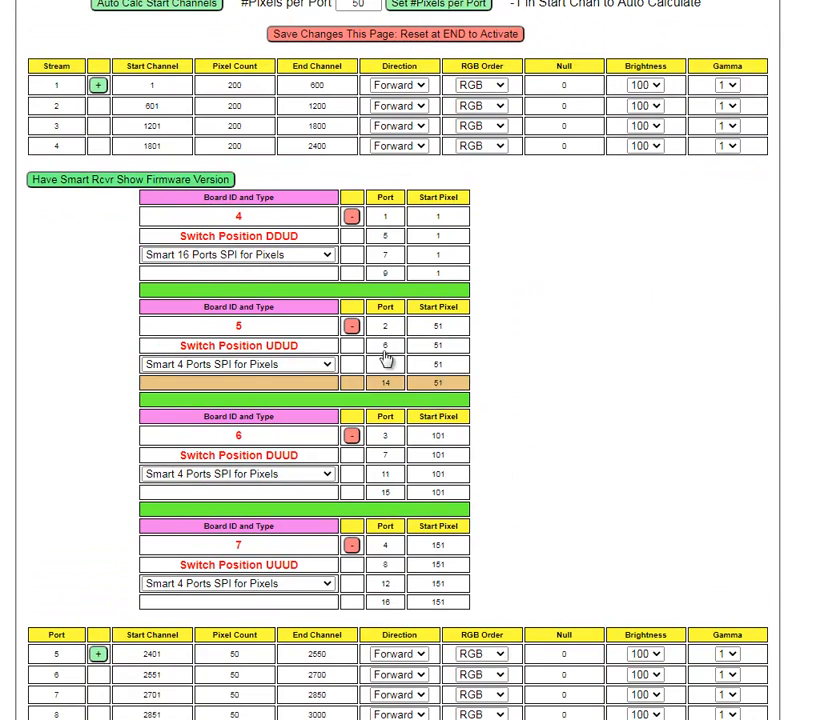